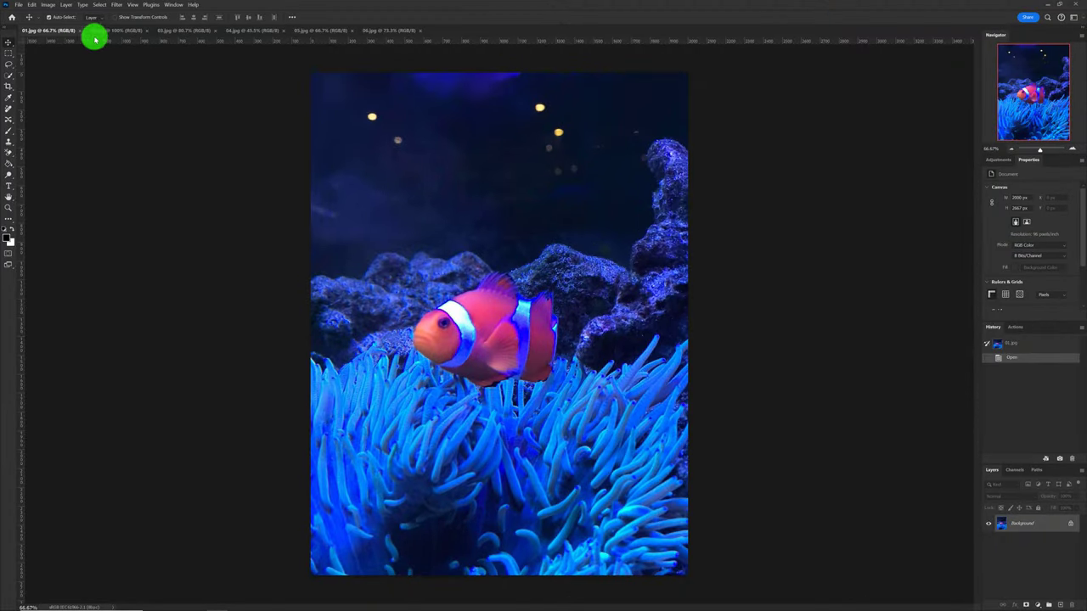
Step: Make the yellow butterflyfish image 02.jpg active after a quick glance back at 01.jpg
{"action": "left_click", "coordinate": [99, 30]}
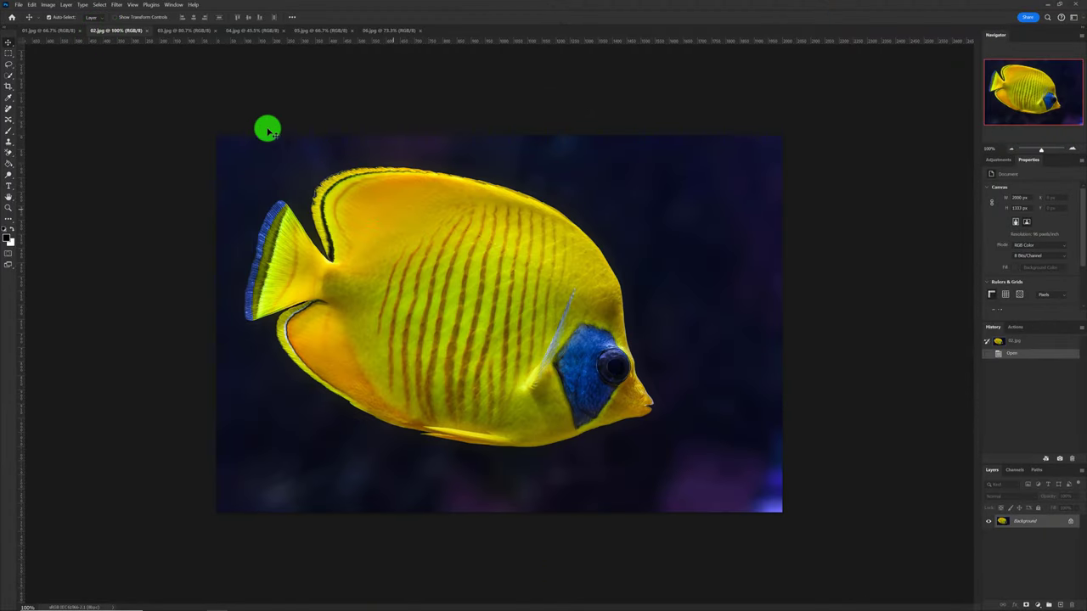
{"action": "left_click", "coordinate": [45, 32]}
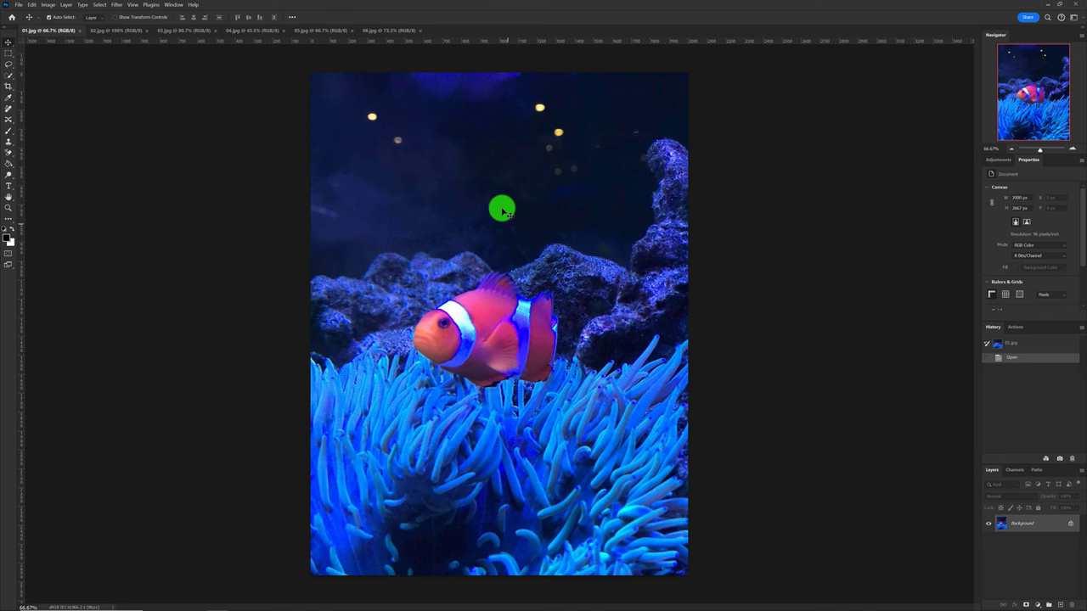
{"action": "left_click", "coordinate": [117, 30]}
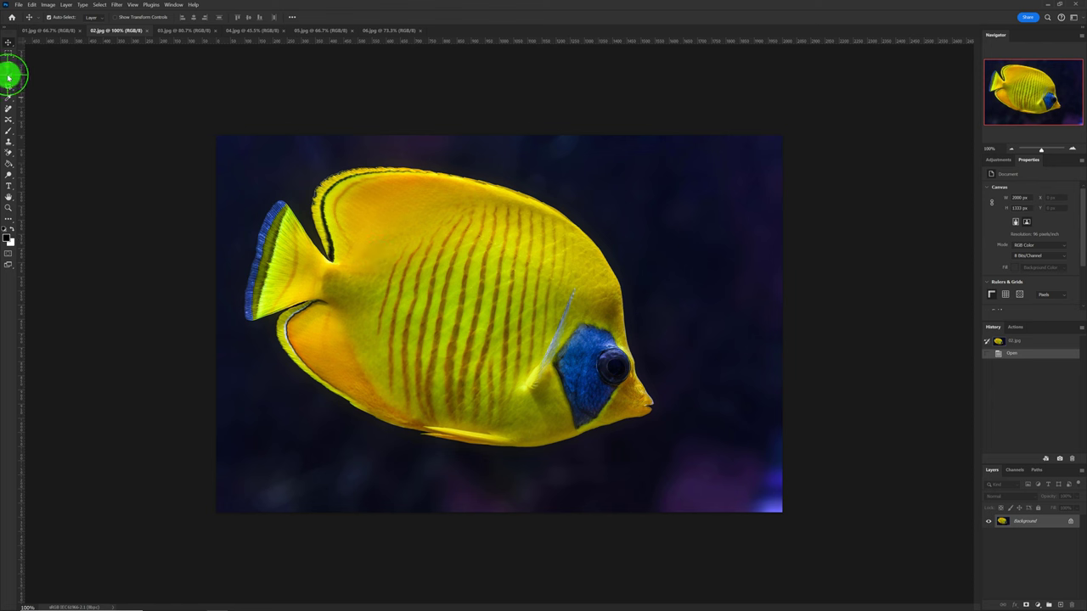
Step: Lasso a loose selection around the yellow butterflyfish in 02.jpg, leaving some background, then return to 01.jpg
{"action": "left_click", "coordinate": [8, 75]}
{"action": "left_click", "coordinate": [47, 78]}
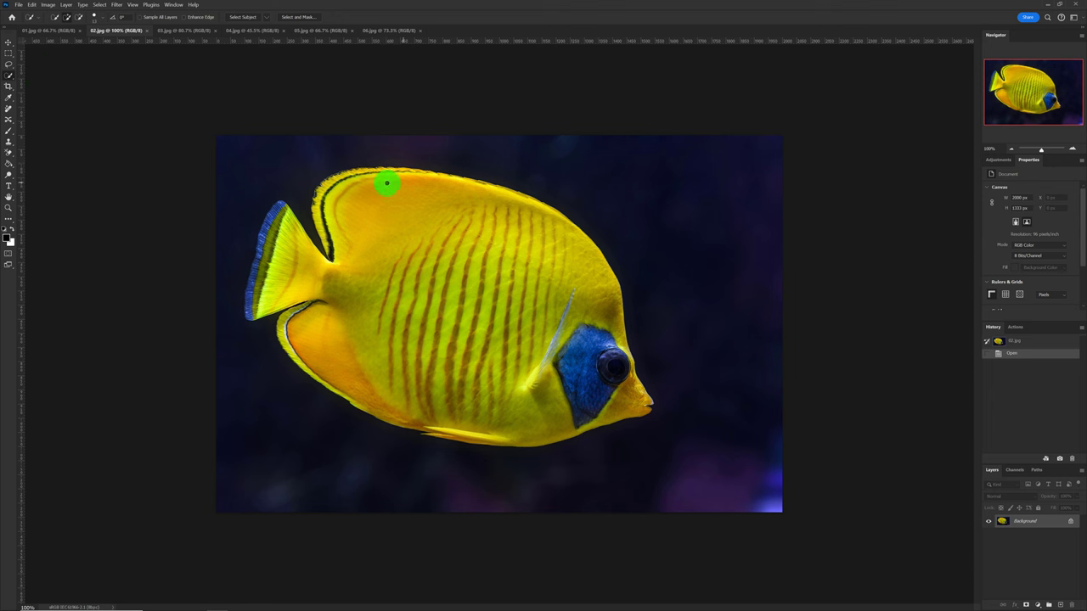
{"action": "left_click", "coordinate": [9, 44]}
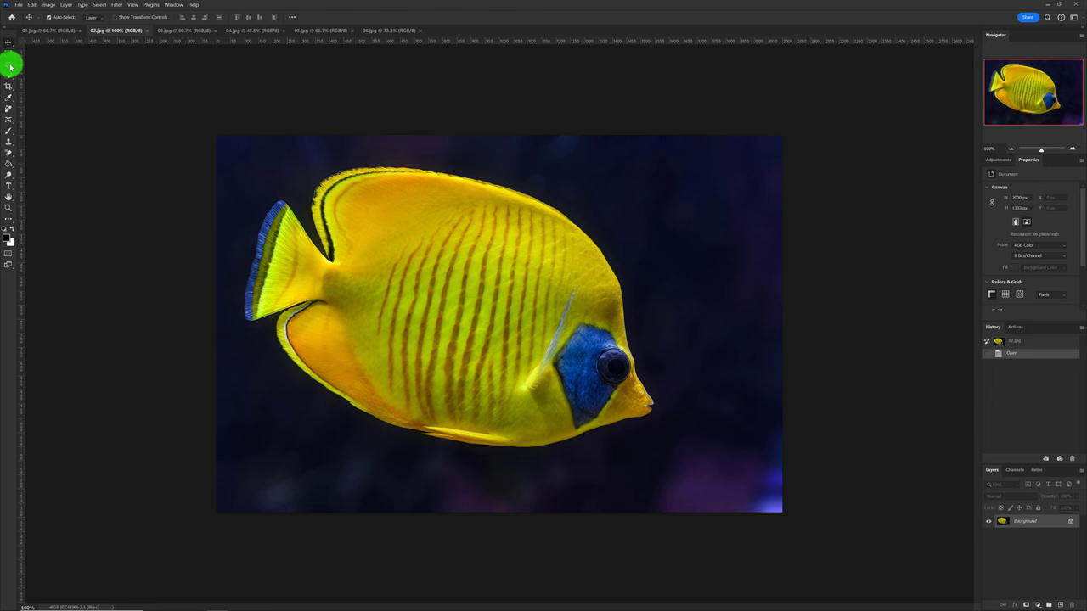
{"action": "left_click", "coordinate": [11, 65]}
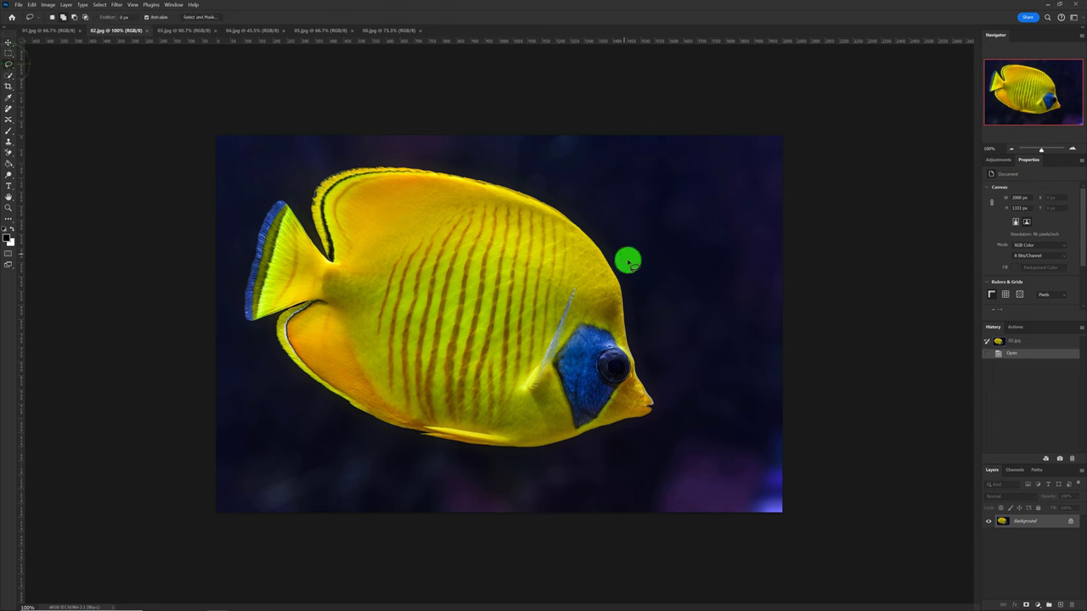
{"action": "mouse_move", "coordinate": [609, 248]}
{"action": "left_mouse_down"}
{"action": "mouse_move", "coordinate": [665, 406]}
{"action": "mouse_move", "coordinate": [431, 454]}
{"action": "mouse_move", "coordinate": [356, 433]}
{"action": "mouse_move", "coordinate": [242, 324]}
{"action": "mouse_move", "coordinate": [230, 289]}
{"action": "mouse_move", "coordinate": [250, 213]}
{"action": "mouse_move", "coordinate": [279, 182]}
{"action": "mouse_move", "coordinate": [361, 155]}
{"action": "mouse_move", "coordinate": [522, 183]}
{"action": "mouse_move", "coordinate": [607, 245]}
{"action": "left_mouse_up"}
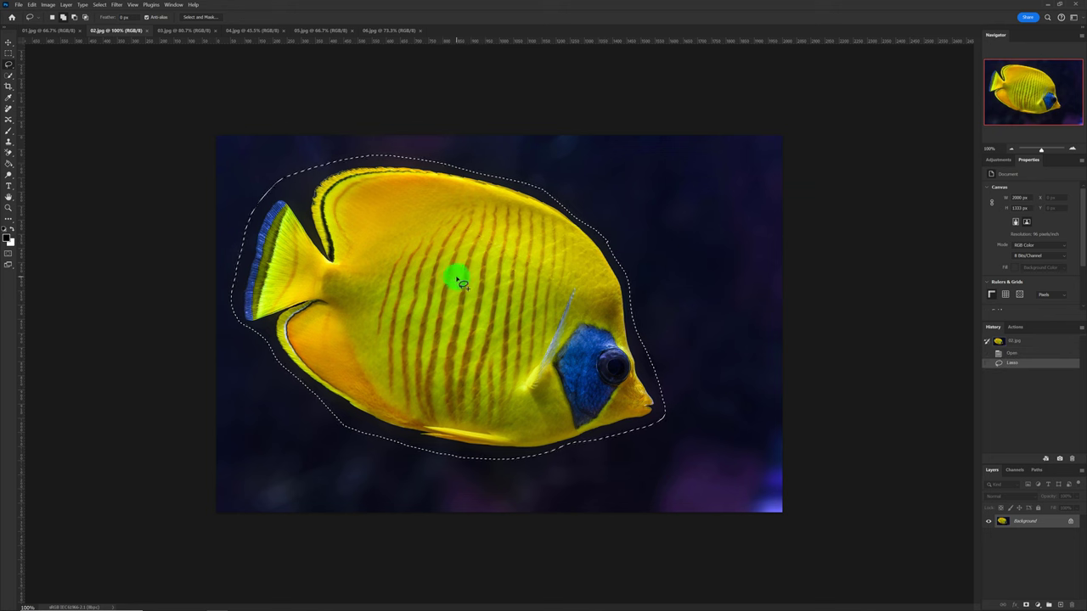
{"action": "left_click", "coordinate": [56, 30]}
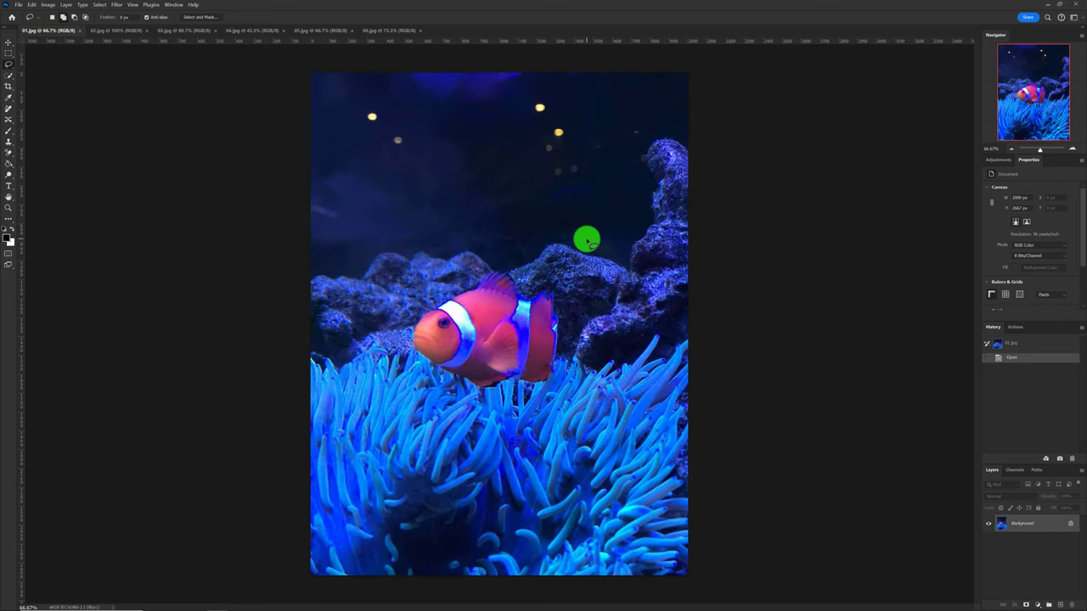
Step: Paste the butterflyfish into 01.jpg, shrunk, tilted slightly clockwise and placed above the clownfish at upper left
{"action": "key", "text": "ctrl+v"}
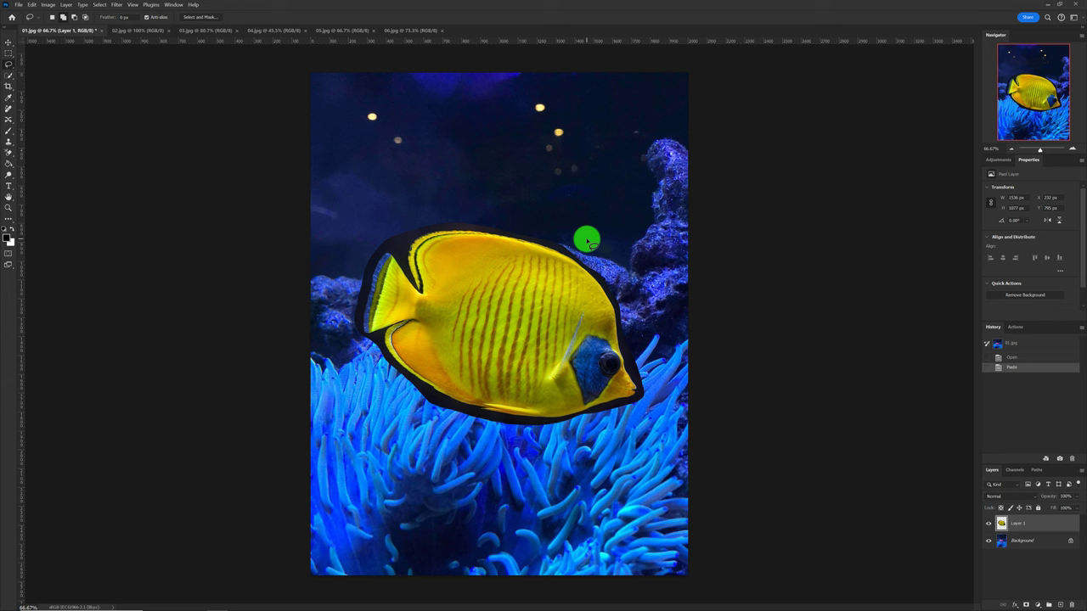
{"action": "key", "text": "ctrl+t"}
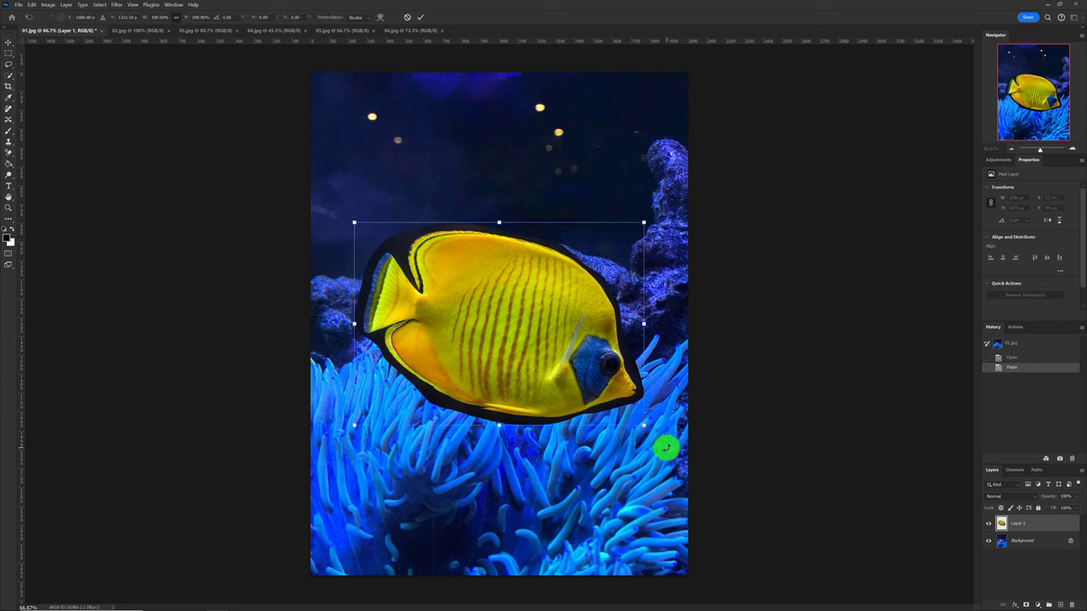
{"action": "left_click_drag", "start_coordinate": [643, 429], "coordinate": [514, 334]}
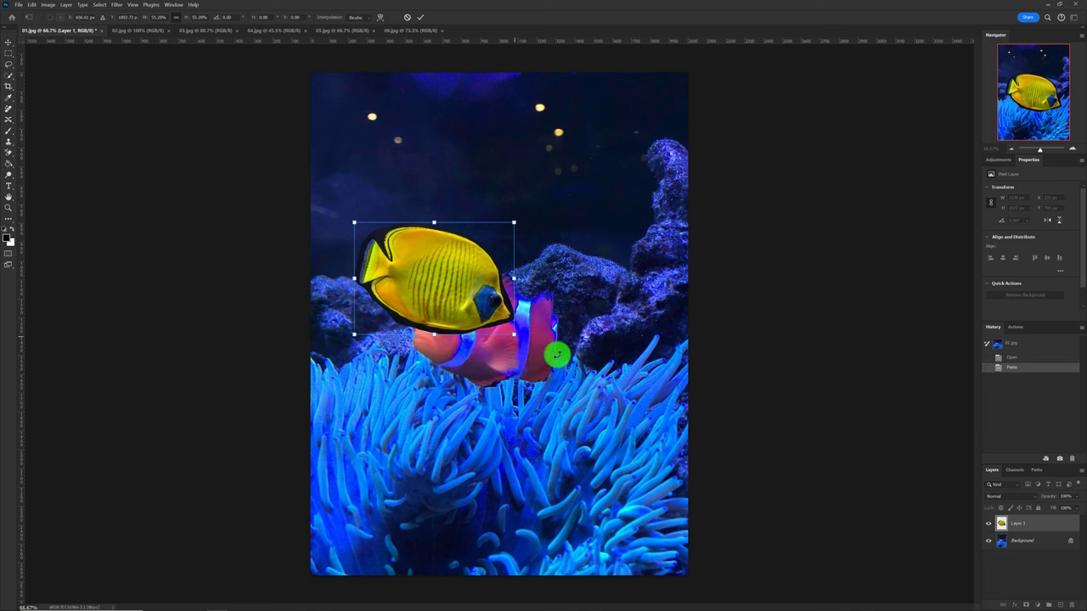
{"action": "left_click_drag", "start_coordinate": [451, 281], "coordinate": [436, 216]}
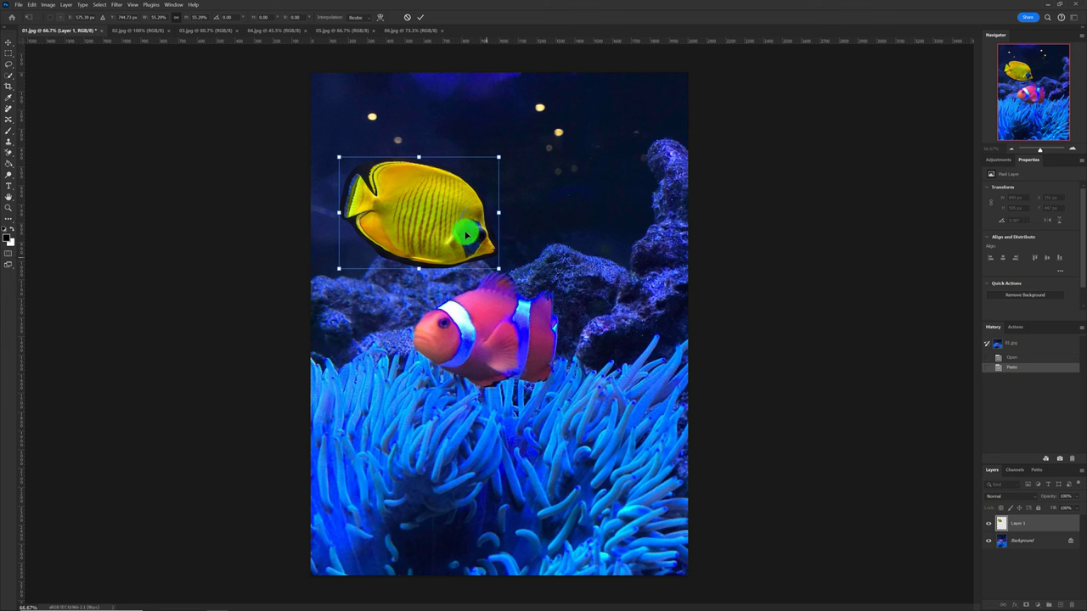
{"action": "left_click_drag", "start_coordinate": [498, 269], "coordinate": [482, 256]}
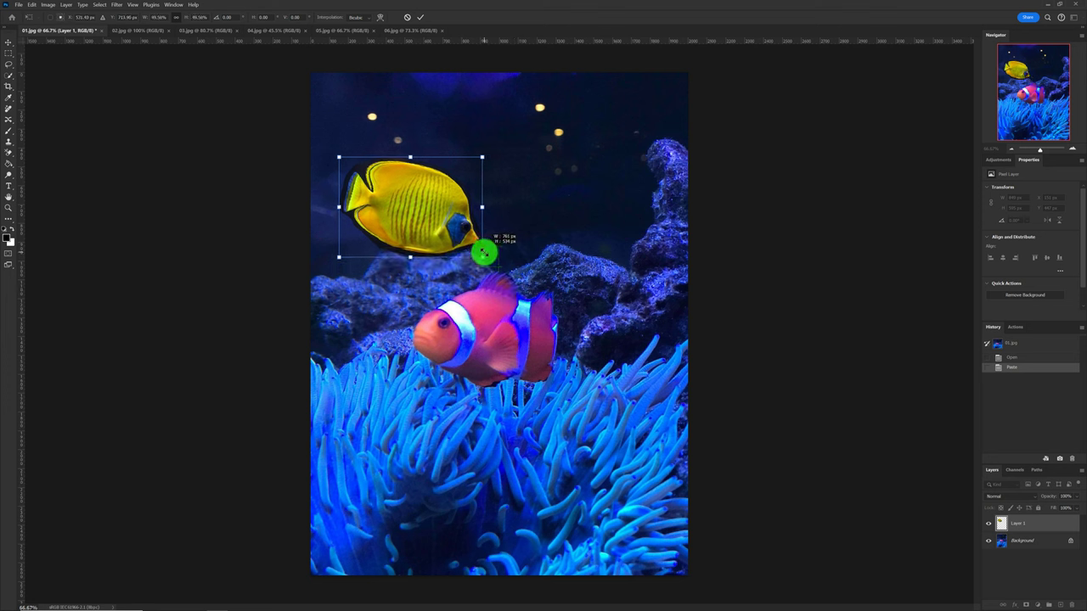
{"action": "left_click_drag", "start_coordinate": [490, 151], "coordinate": [503, 163]}
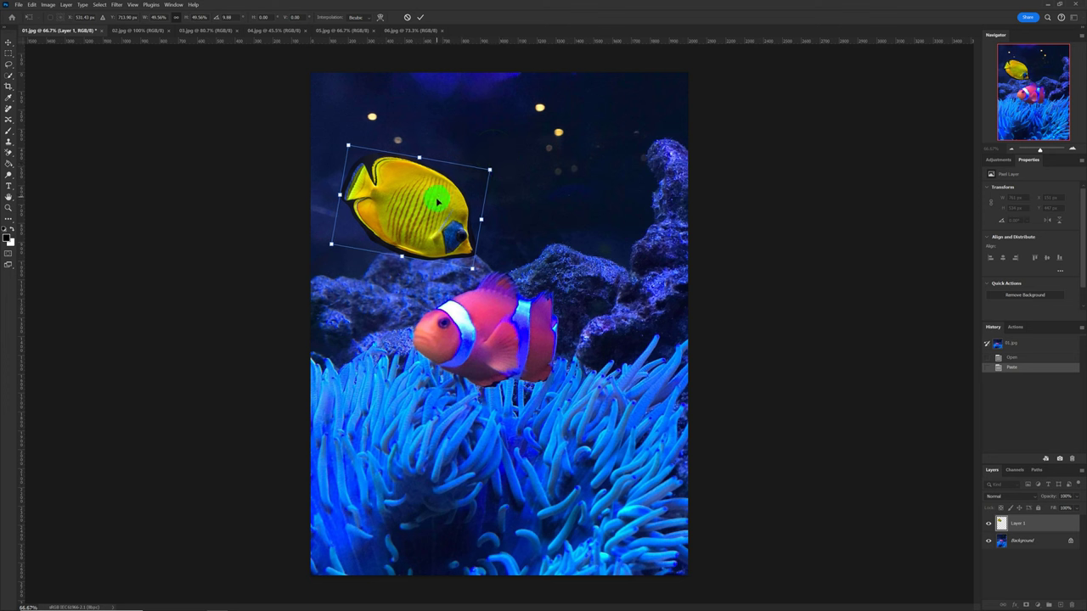
{"action": "left_click_drag", "start_coordinate": [439, 197], "coordinate": [431, 208]}
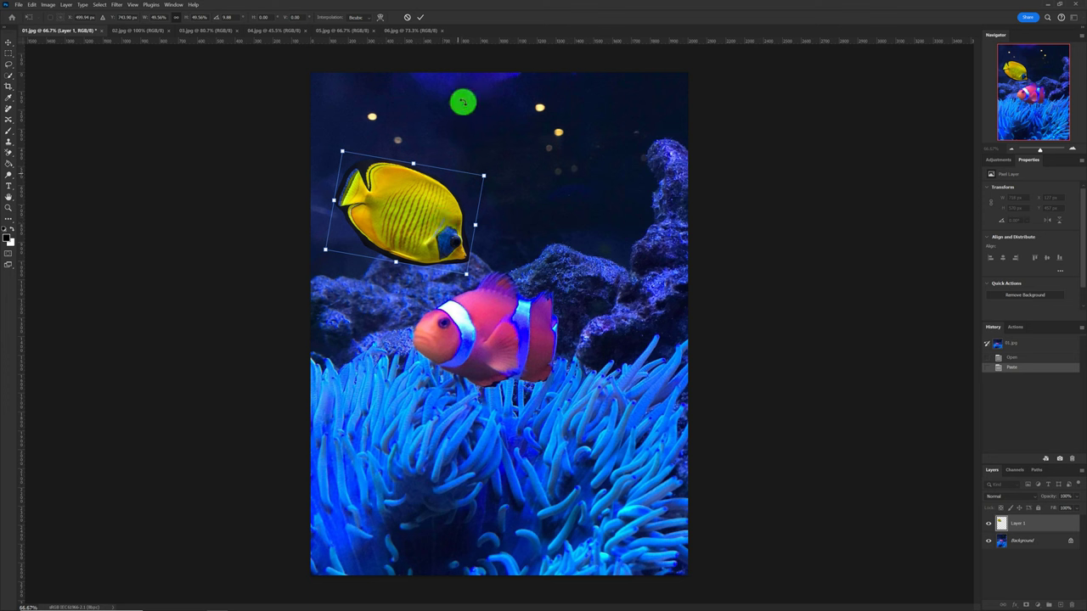
{"action": "left_click", "coordinate": [424, 17]}
{"action": "mouse_move", "coordinate": [486, 212]}
{"action": "left_mouse_down"}
{"action": "mouse_move", "coordinate": [386, 255]}
{"action": "mouse_move", "coordinate": [361, 178]}
{"action": "left_mouse_up"}
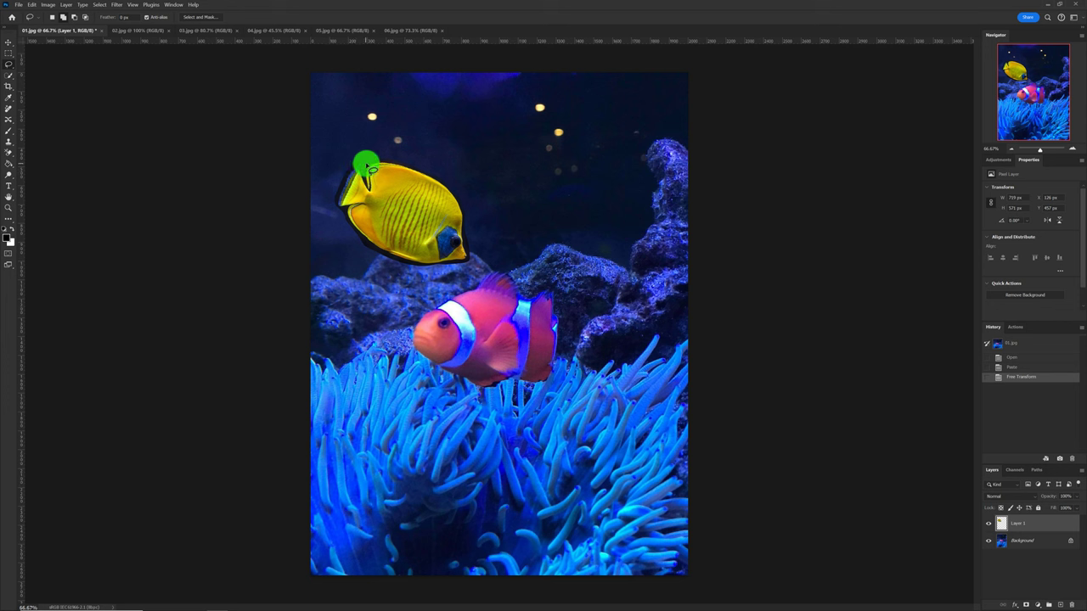
Step: Convert the locked Background into Layer 0 and select it together with the fish's Layer 1
{"action": "mouse_move", "coordinate": [362, 180]}
{"action": "left_mouse_down"}
{"action": "mouse_move", "coordinate": [463, 265]}
{"action": "mouse_move", "coordinate": [384, 245]}
{"action": "mouse_move", "coordinate": [358, 203]}
{"action": "mouse_move", "coordinate": [426, 214]}
{"action": "left_mouse_up"}
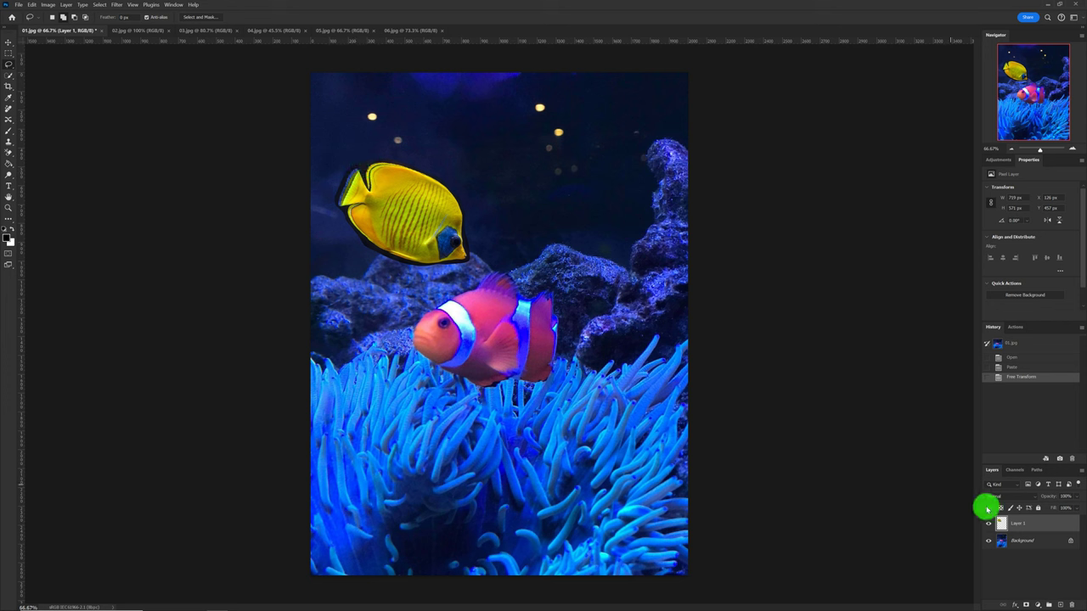
{"action": "left_click", "coordinate": [1026, 523]}
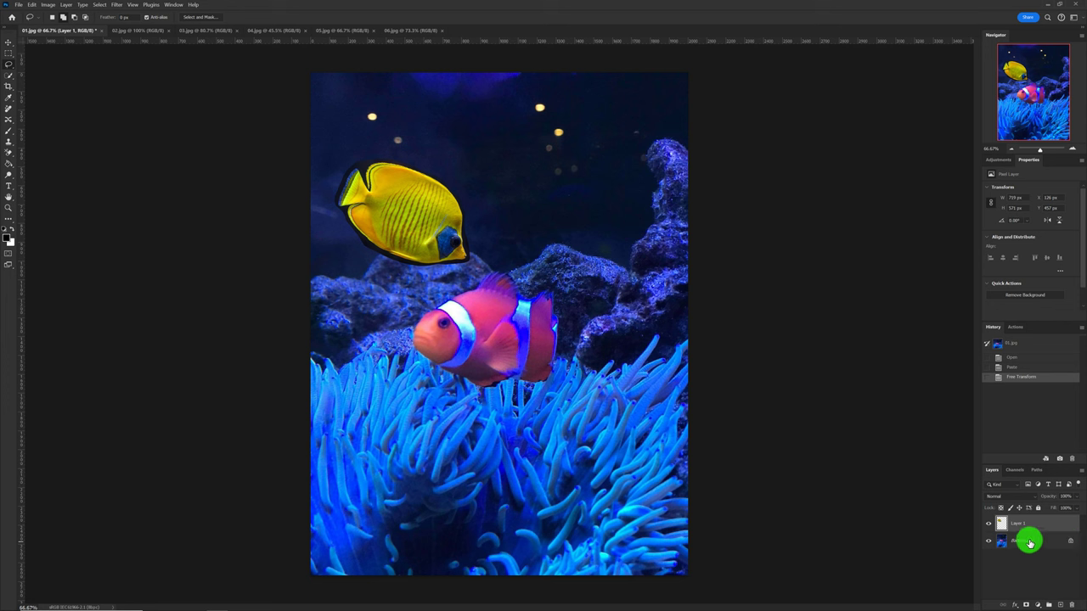
{"action": "left_click", "coordinate": [1073, 545]}
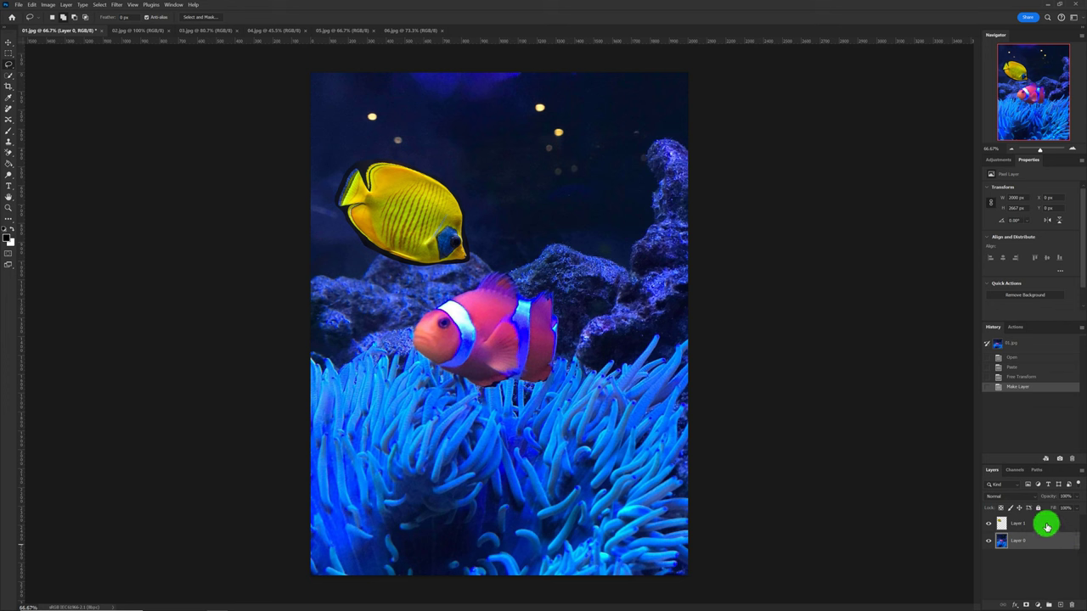
{"action": "left_click", "coordinate": [1045, 524], "text": "shift"}
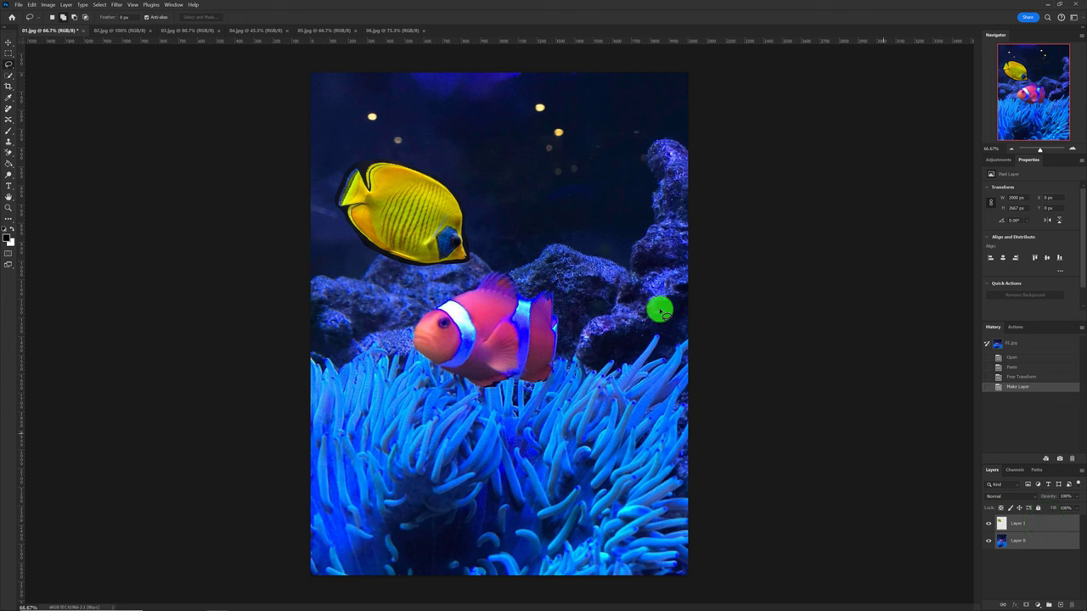
{"action": "left_click", "coordinate": [34, 6]}
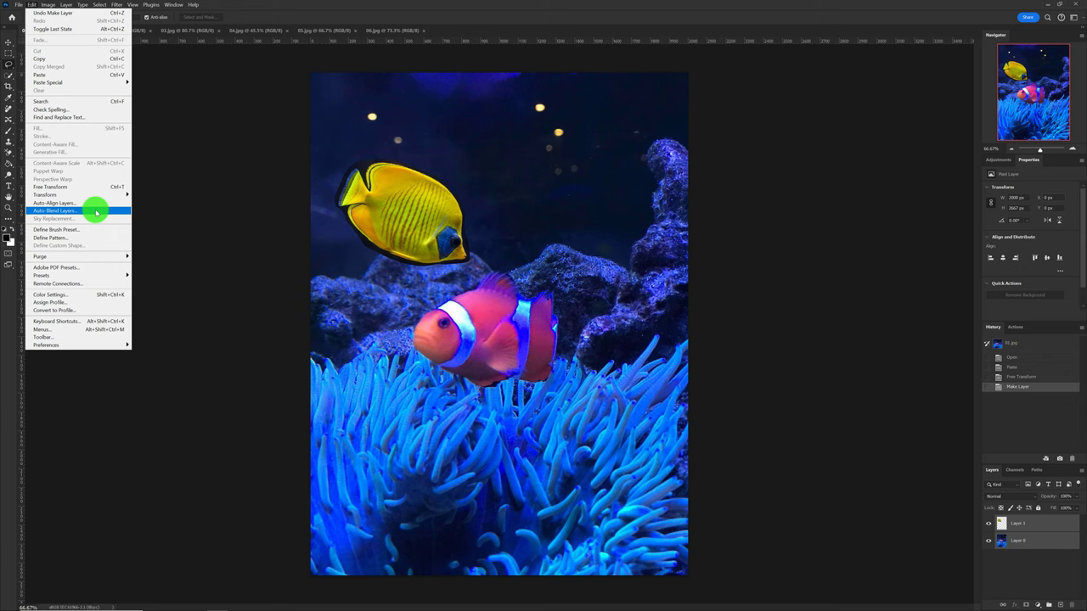
Step: Auto-Blend both layers using Stack Images with Seamless Tones and Colors enabled
{"action": "left_click", "coordinate": [96, 211]}
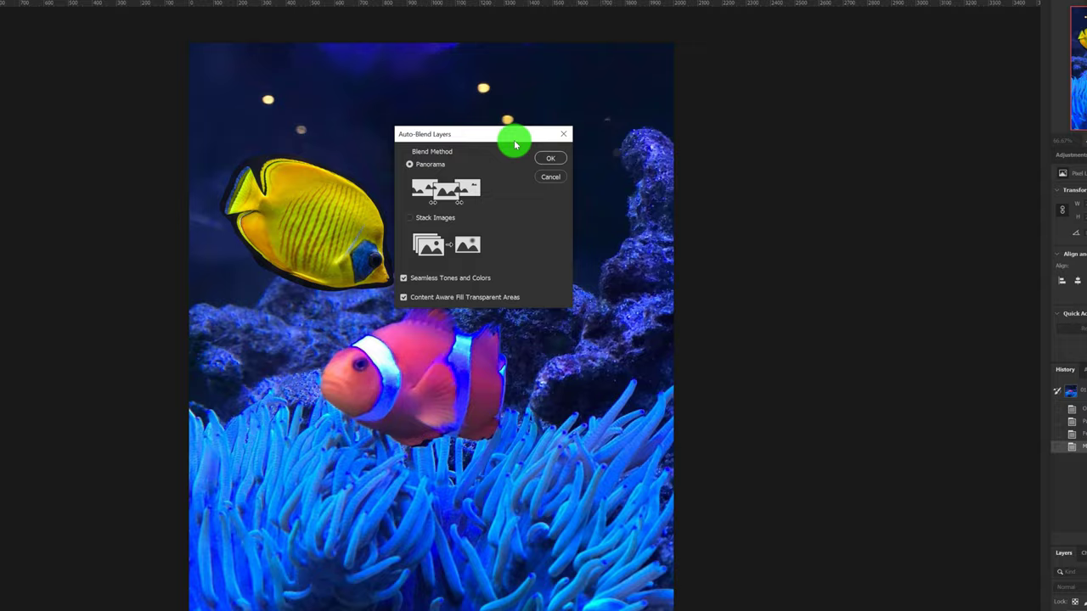
{"action": "left_click_drag", "start_coordinate": [515, 144], "coordinate": [837, 129]}
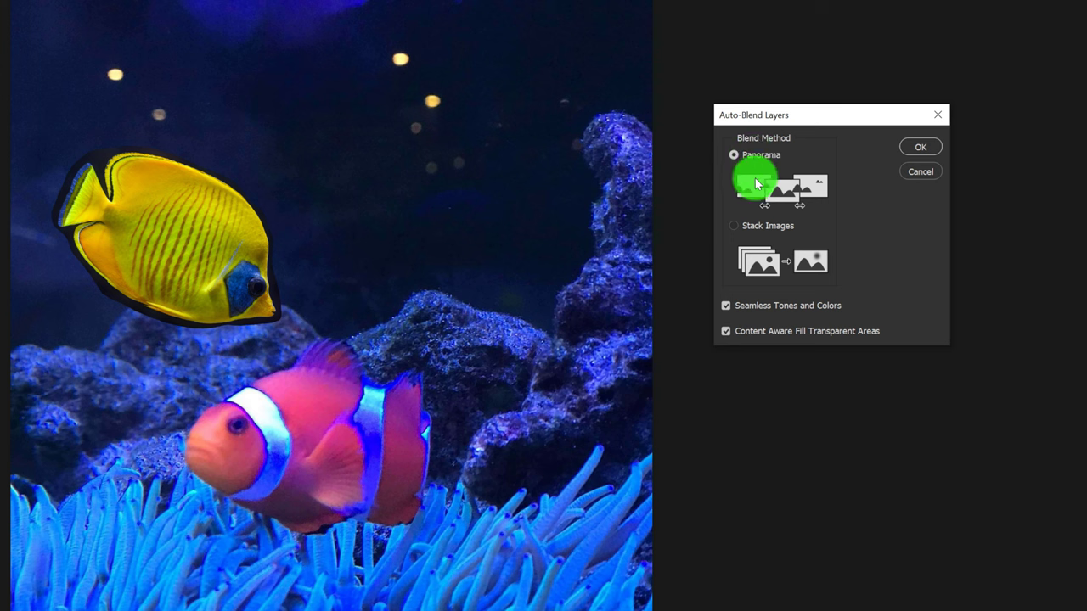
{"action": "left_click", "coordinate": [734, 229]}
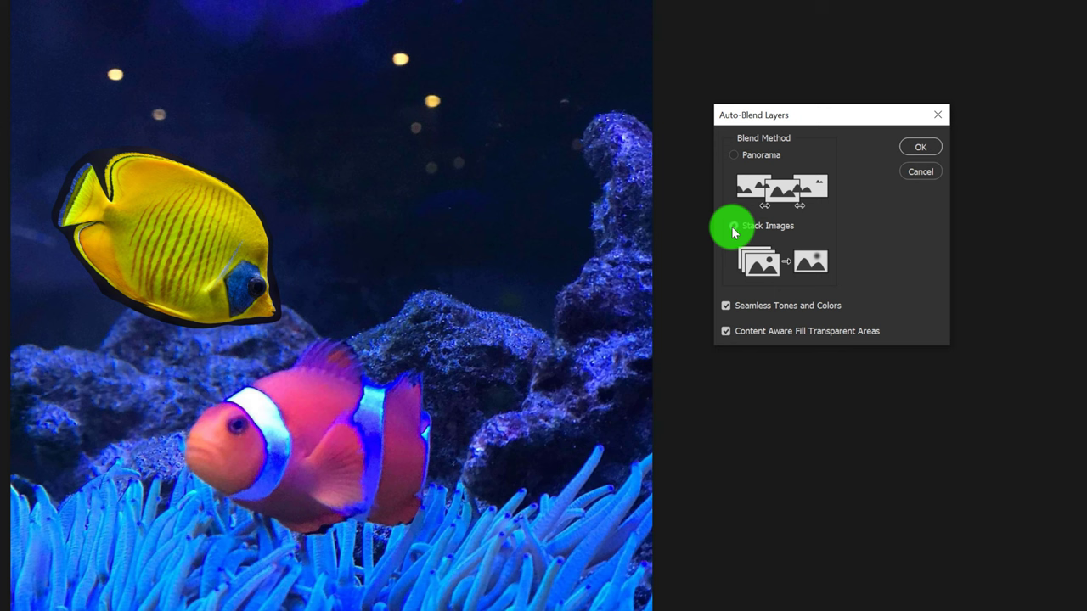
{"action": "left_click", "coordinate": [733, 228]}
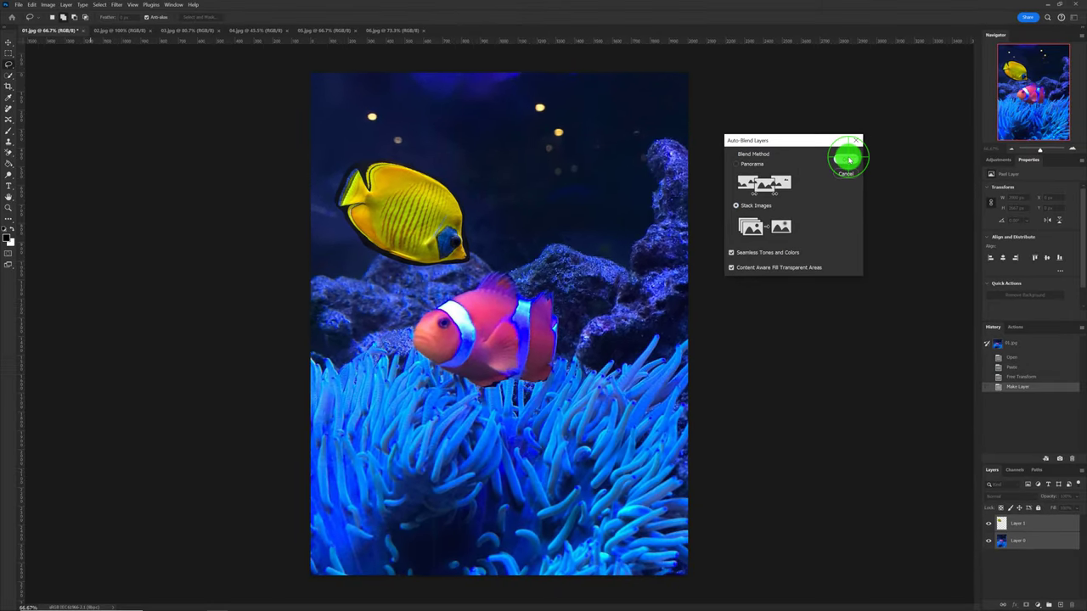
{"action": "left_click", "coordinate": [848, 159]}
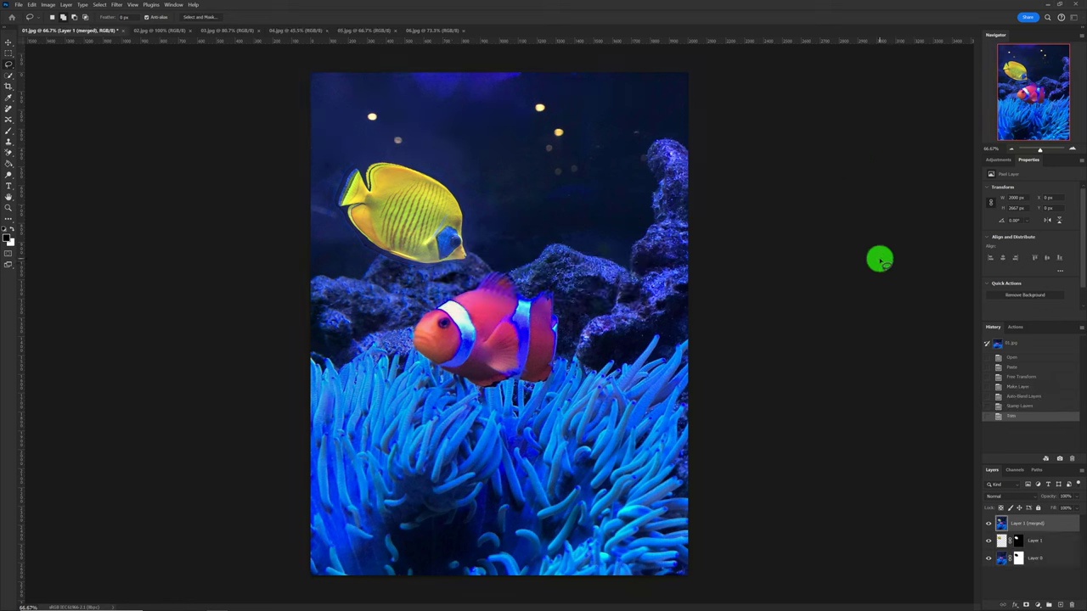
Step: Flatten the clownfish composite to a single Background, comparing against the original History snapshot
{"action": "left_click", "coordinate": [1002, 357]}
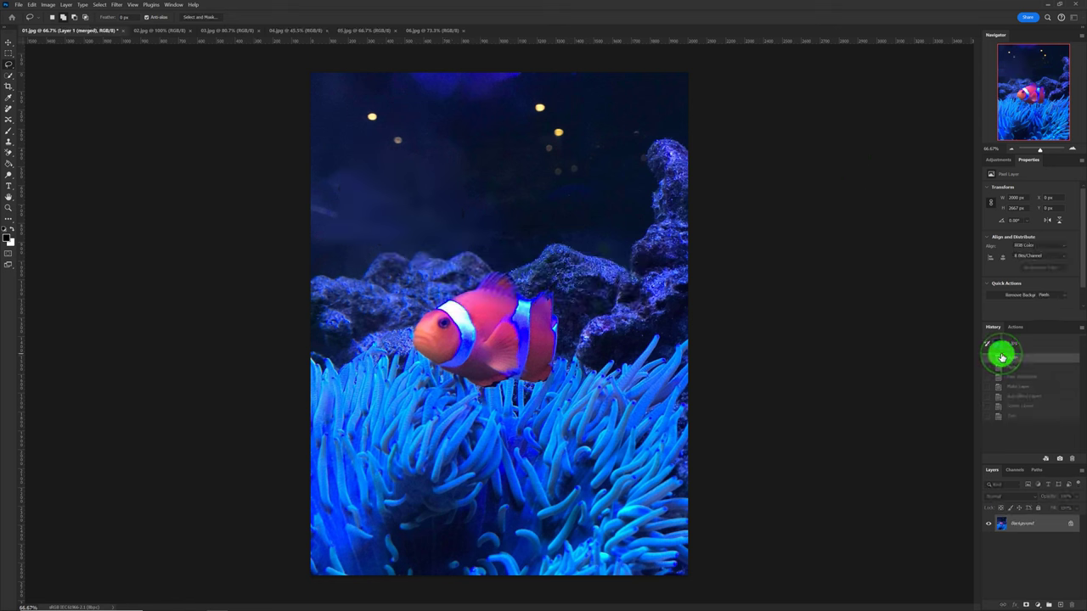
{"action": "left_click", "coordinate": [1009, 415]}
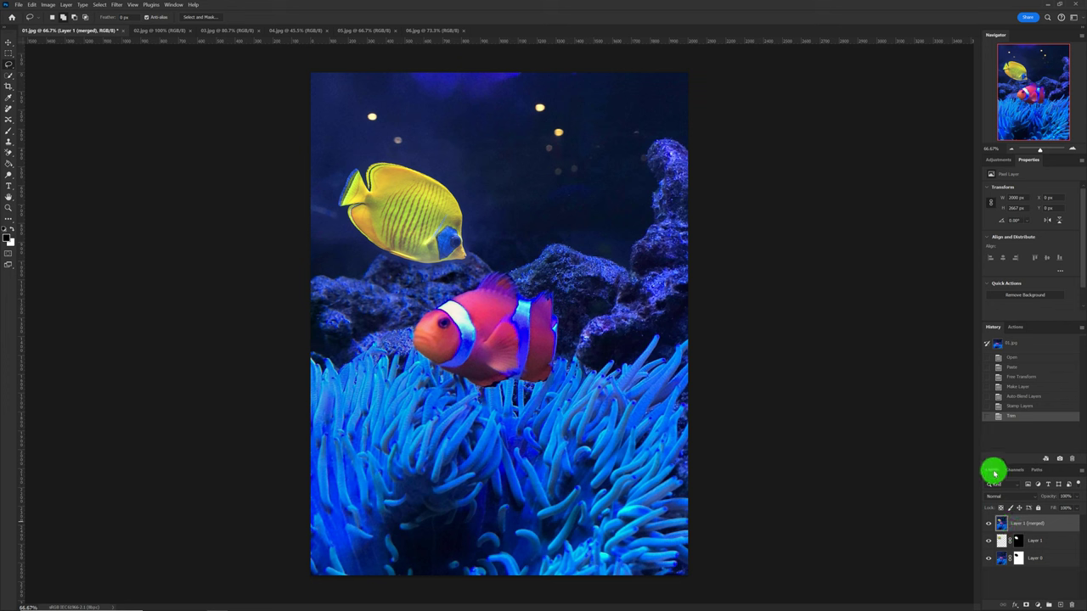
{"action": "left_click", "coordinate": [1083, 470]}
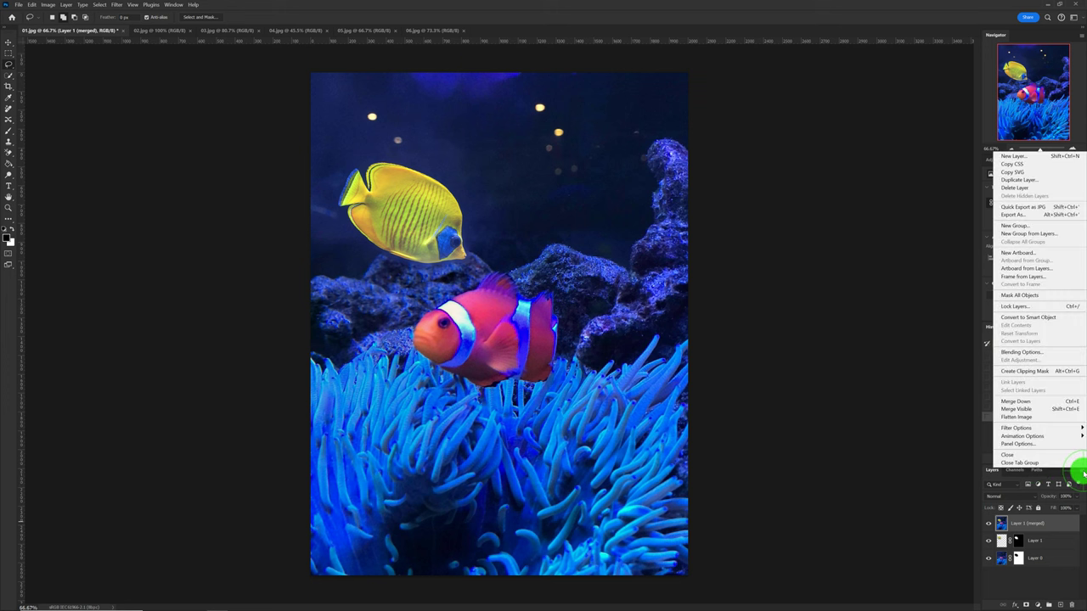
{"action": "left_click", "coordinate": [1035, 417]}
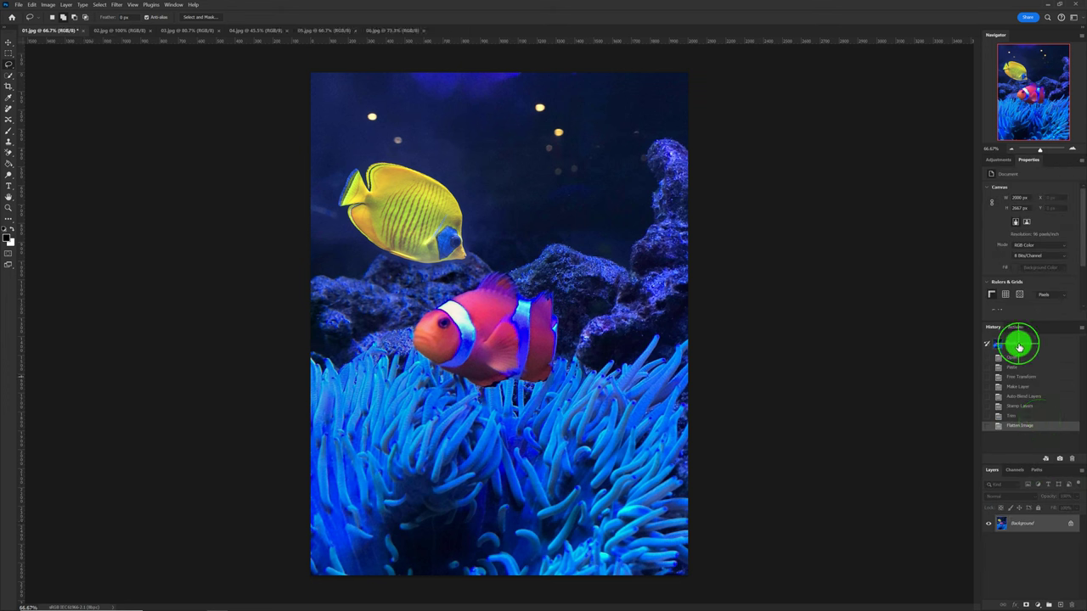
{"action": "left_click", "coordinate": [1014, 344]}
{"action": "left_click", "coordinate": [1013, 426]}
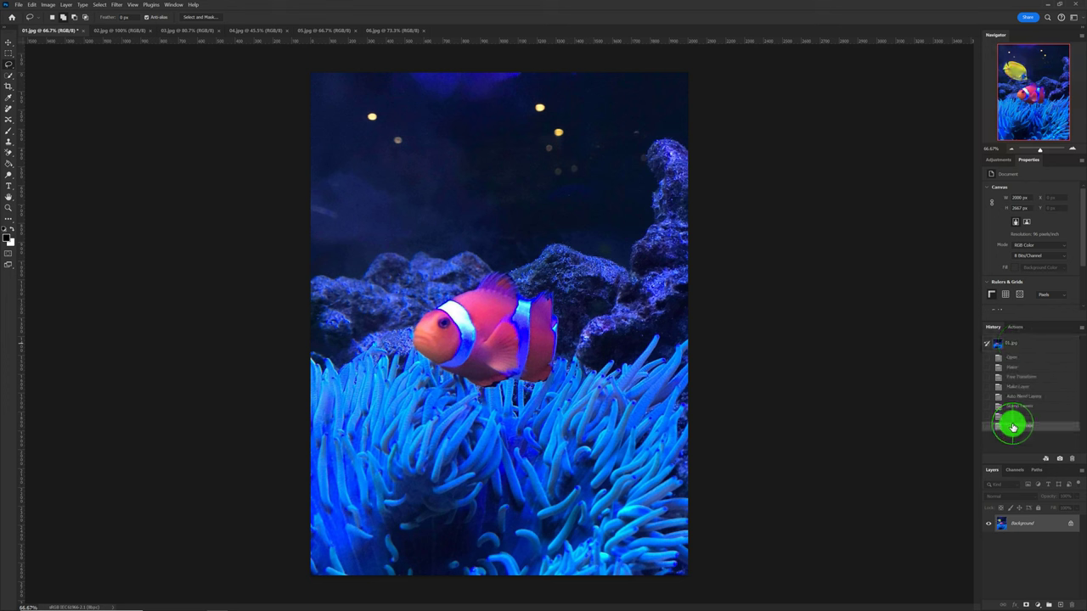
{"action": "mouse_move", "coordinate": [367, 176]}
{"action": "left_mouse_down"}
{"action": "mouse_move", "coordinate": [410, 166]}
{"action": "mouse_move", "coordinate": [454, 222]}
{"action": "mouse_move", "coordinate": [464, 271]}
{"action": "mouse_move", "coordinate": [390, 265]}
{"action": "mouse_move", "coordinate": [340, 224]}
{"action": "mouse_move", "coordinate": [349, 201]}
{"action": "left_mouse_up"}
Step: Look between the 03.jpg and 04.jpg photos, ending on the fisherman image 03.jpg
{"action": "left_click", "coordinate": [176, 33]}
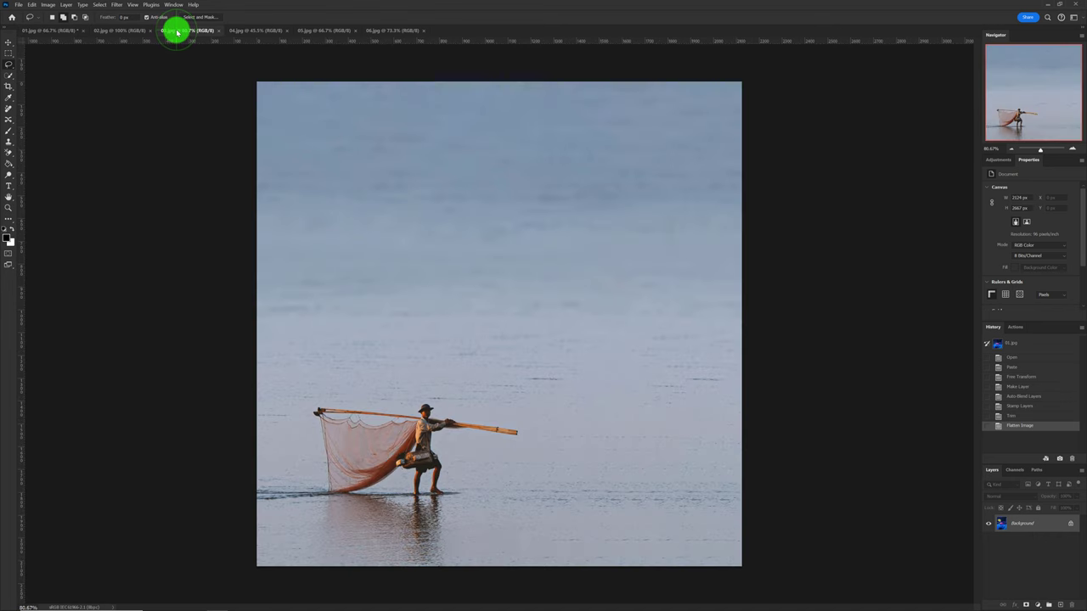
{"action": "left_click", "coordinate": [262, 32]}
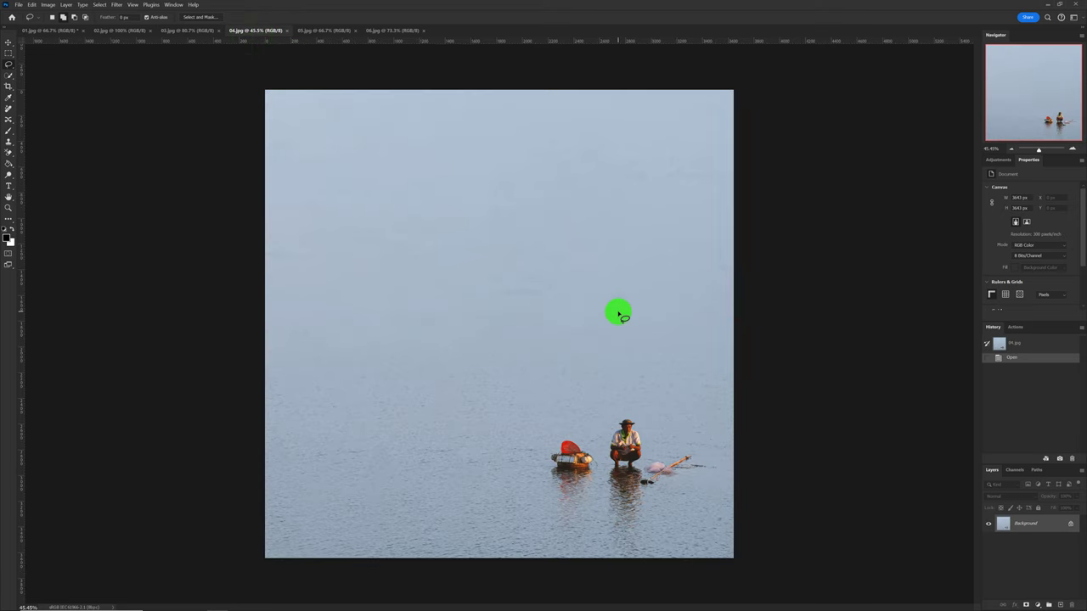
{"action": "left_click", "coordinate": [197, 32]}
{"action": "left_click", "coordinate": [254, 34]}
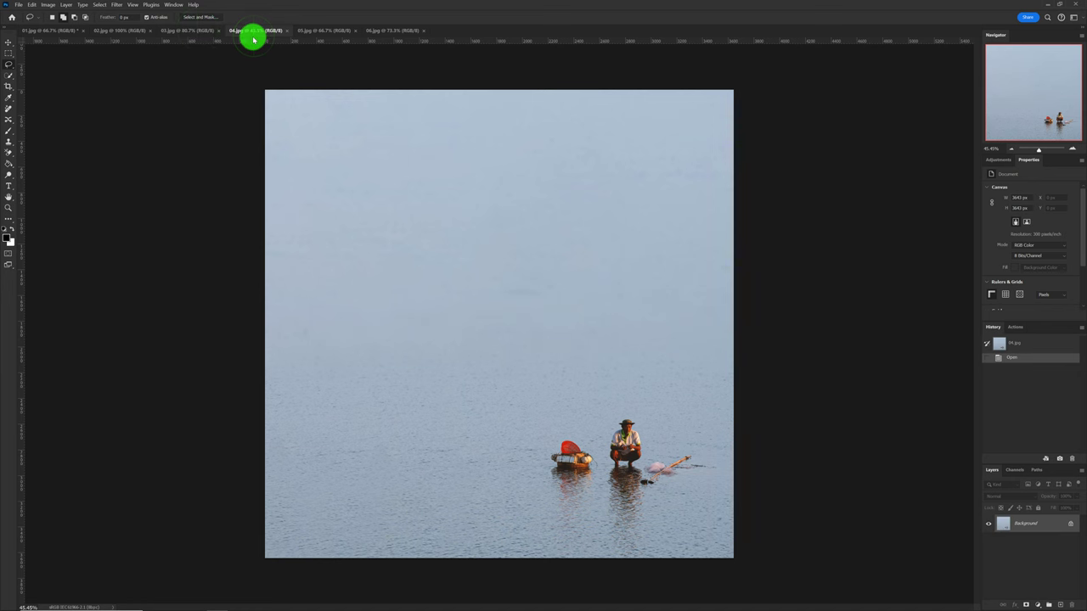
{"action": "left_click", "coordinate": [183, 30]}
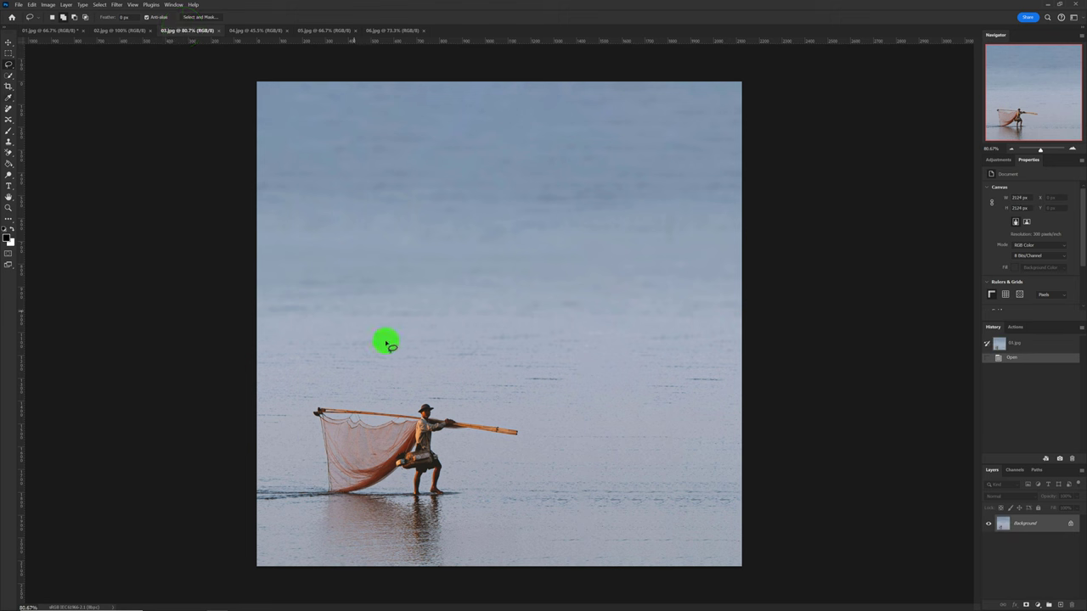
Step: Lasso the net-casting fisherman with his reflection and paste him into 04.jpg as Layer 1
{"action": "left_click_drag", "start_coordinate": [352, 401], "coordinate": [526, 423]}
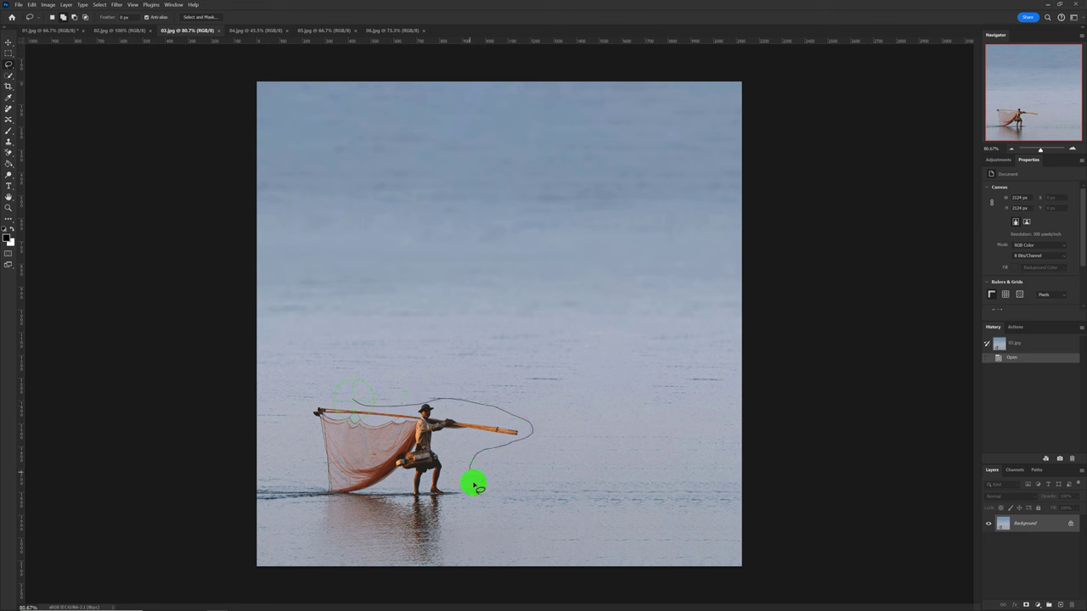
{"action": "mouse_move", "coordinate": [442, 556]}
{"action": "left_mouse_down"}
{"action": "mouse_move", "coordinate": [405, 553]}
{"action": "mouse_move", "coordinate": [368, 517]}
{"action": "mouse_move", "coordinate": [335, 507]}
{"action": "left_mouse_up"}
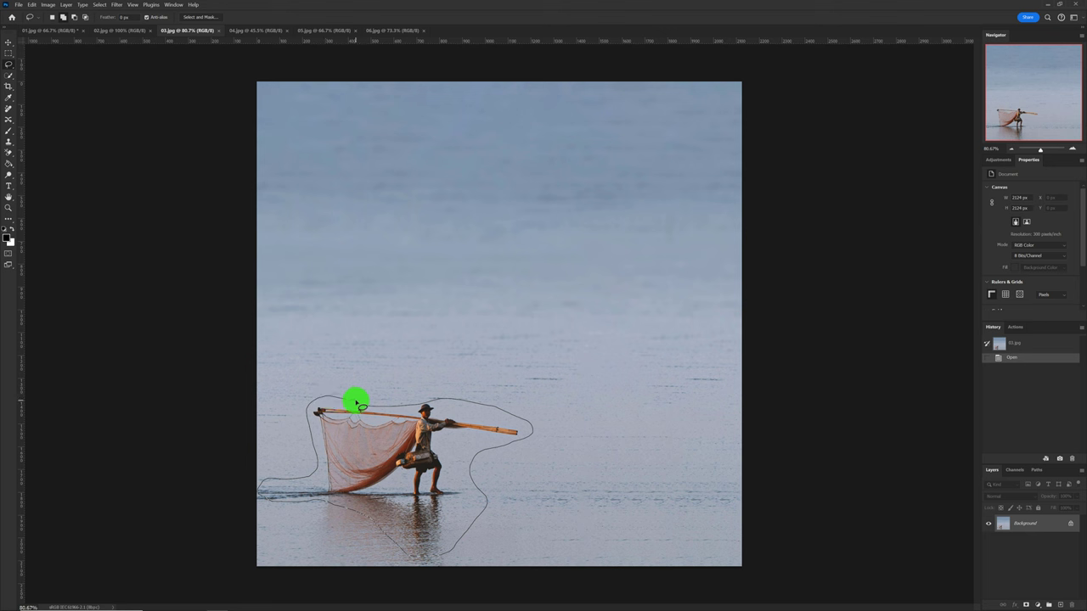
{"action": "left_click_drag", "start_coordinate": [329, 399], "coordinate": [357, 397]}
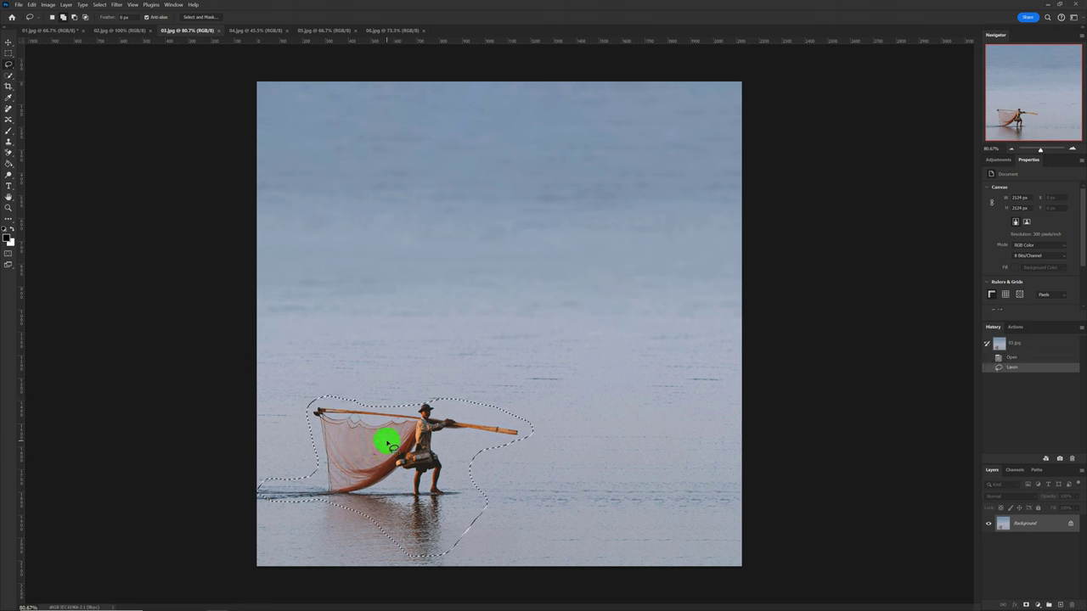
{"action": "left_click", "coordinate": [246, 30]}
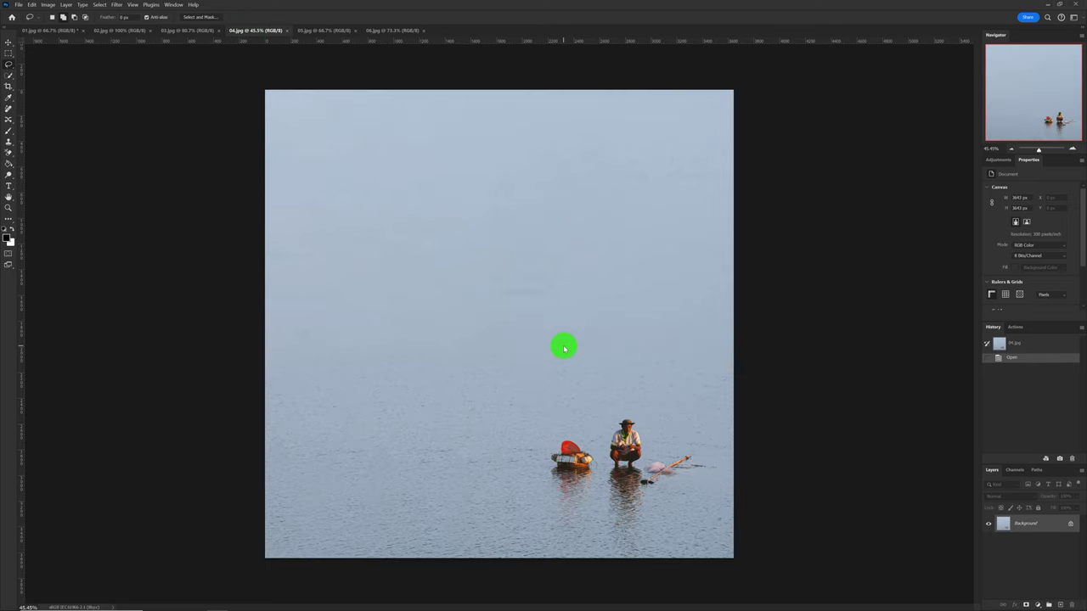
{"action": "key", "text": "ctrl+v"}
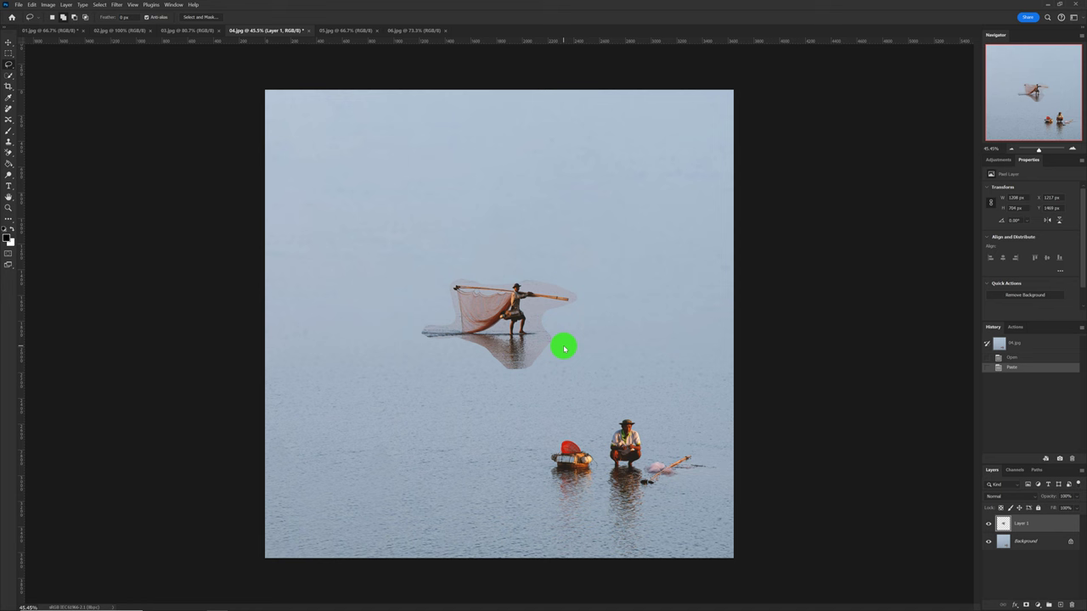
Step: Enlarge the pasted fisherman and move him lower left, level with the crouching fisherman
{"action": "key", "text": "ctrl+t"}
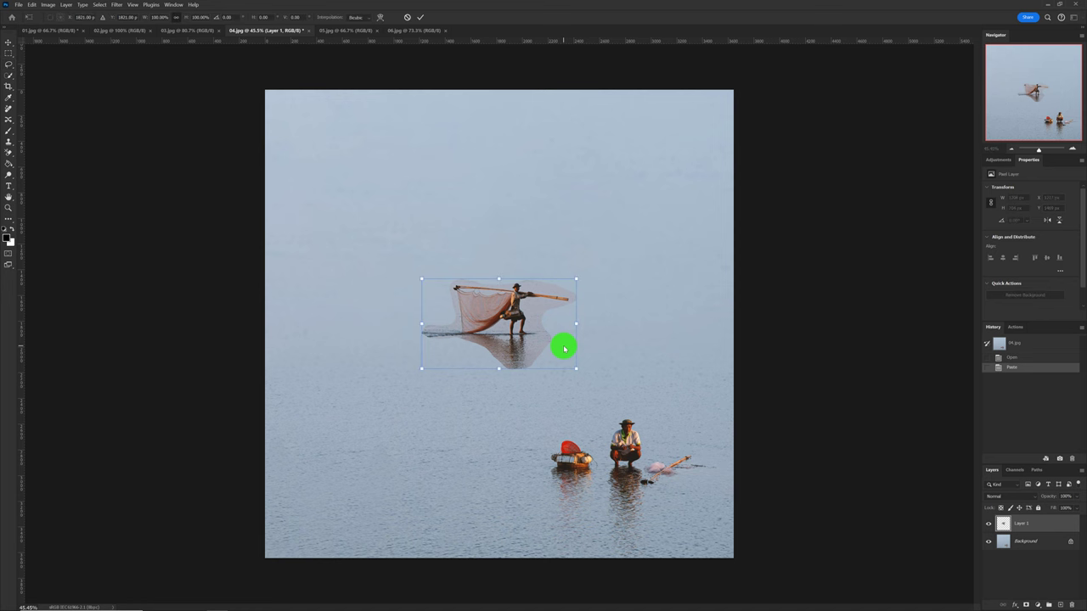
{"action": "key", "text": "ctrl+plus"}
{"action": "mouse_move", "coordinate": [531, 332]}
{"action": "left_mouse_down"}
{"action": "mouse_move", "coordinate": [414, 417]}
{"action": "mouse_move", "coordinate": [408, 406]}
{"action": "left_mouse_up"}
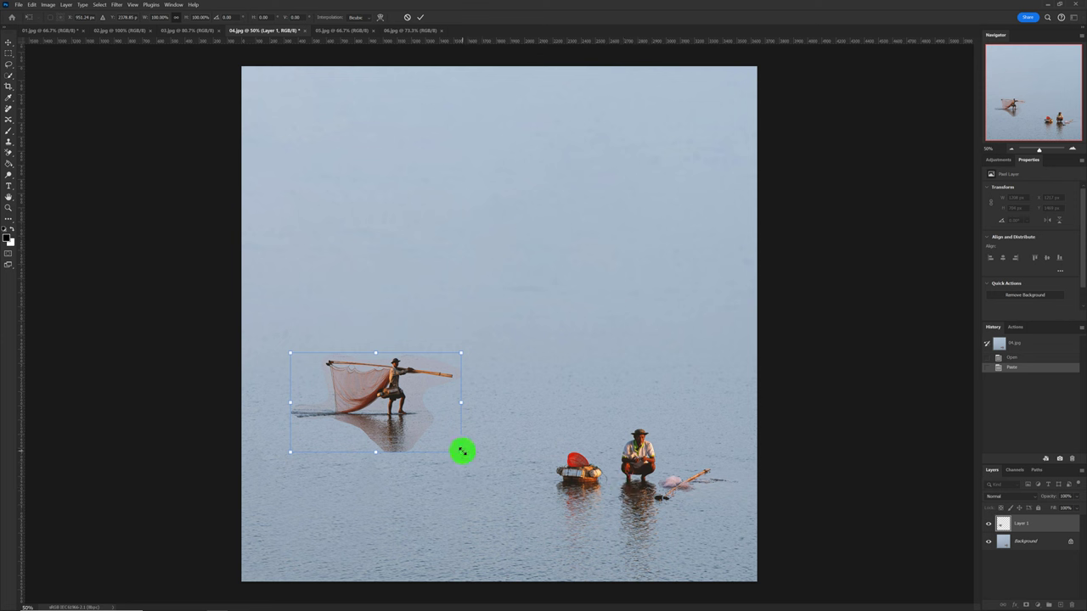
{"action": "left_click_drag", "start_coordinate": [462, 452], "coordinate": [487, 478]}
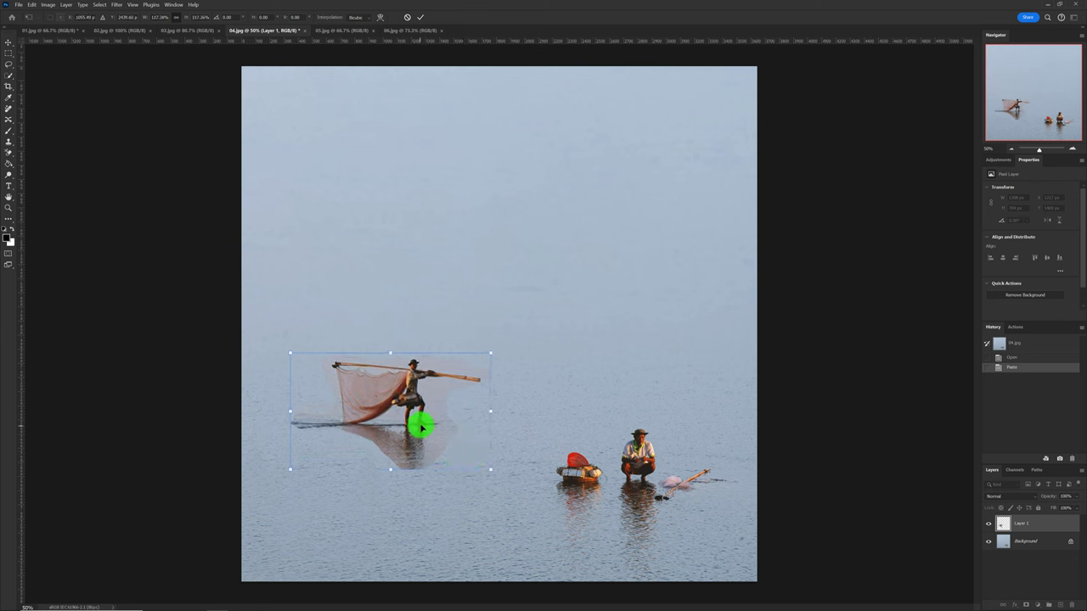
{"action": "mouse_move", "coordinate": [420, 429]}
{"action": "left_mouse_down"}
{"action": "mouse_move", "coordinate": [413, 422]}
{"action": "mouse_move", "coordinate": [414, 433]}
{"action": "left_mouse_up"}
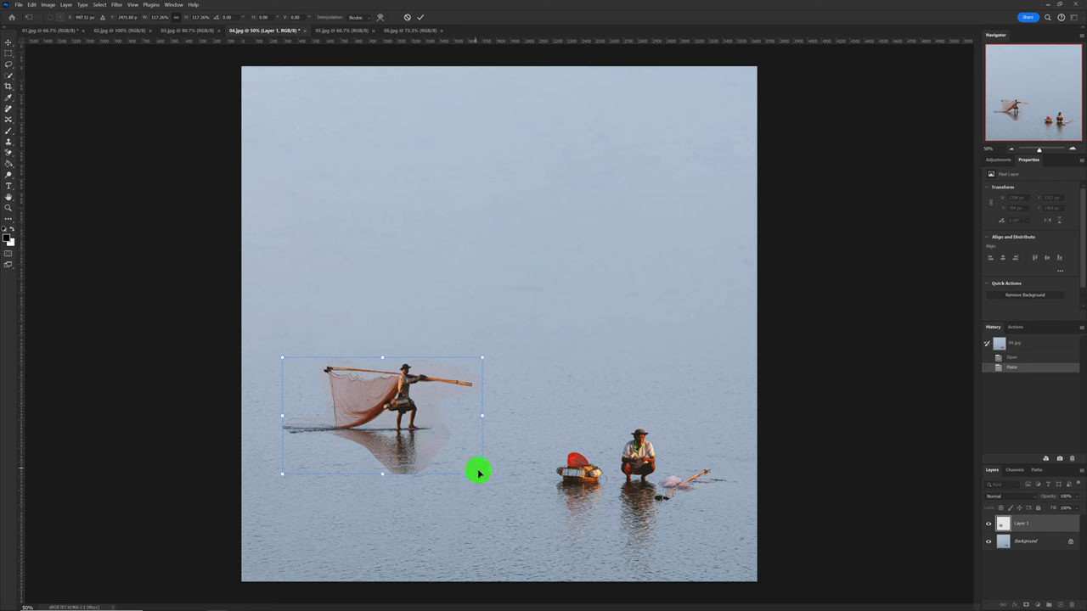
{"action": "left_click_drag", "start_coordinate": [483, 474], "coordinate": [499, 484]}
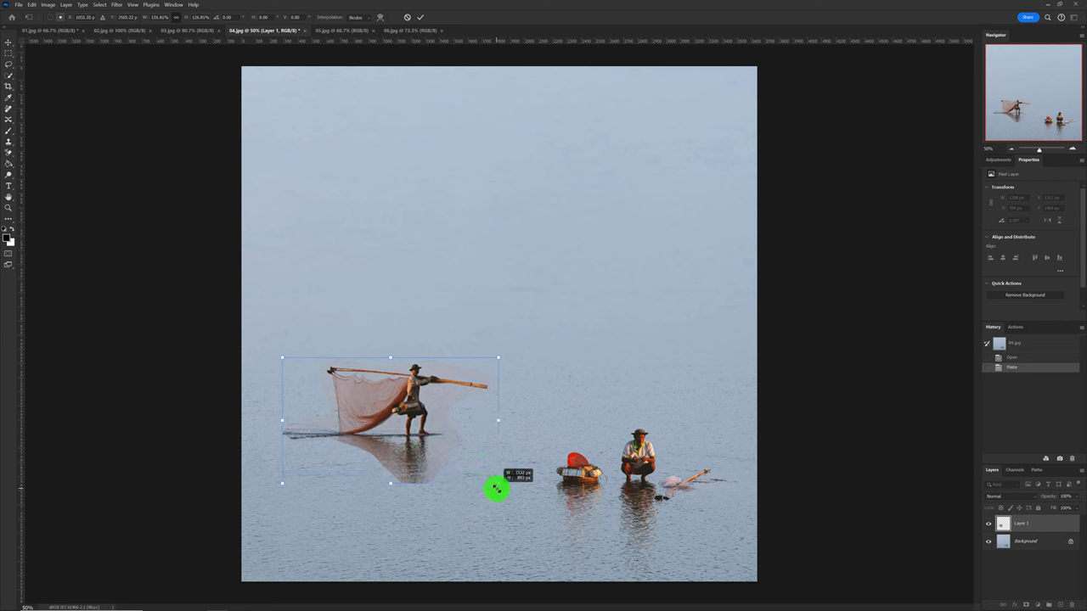
{"action": "double_click", "coordinate": [411, 385]}
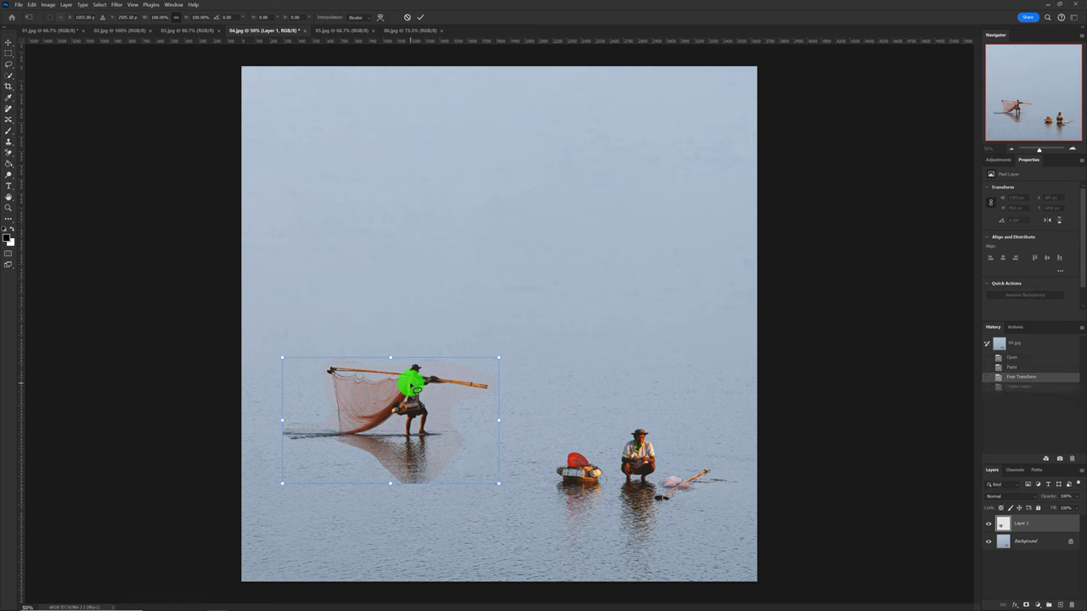
{"action": "key", "text": "l"}
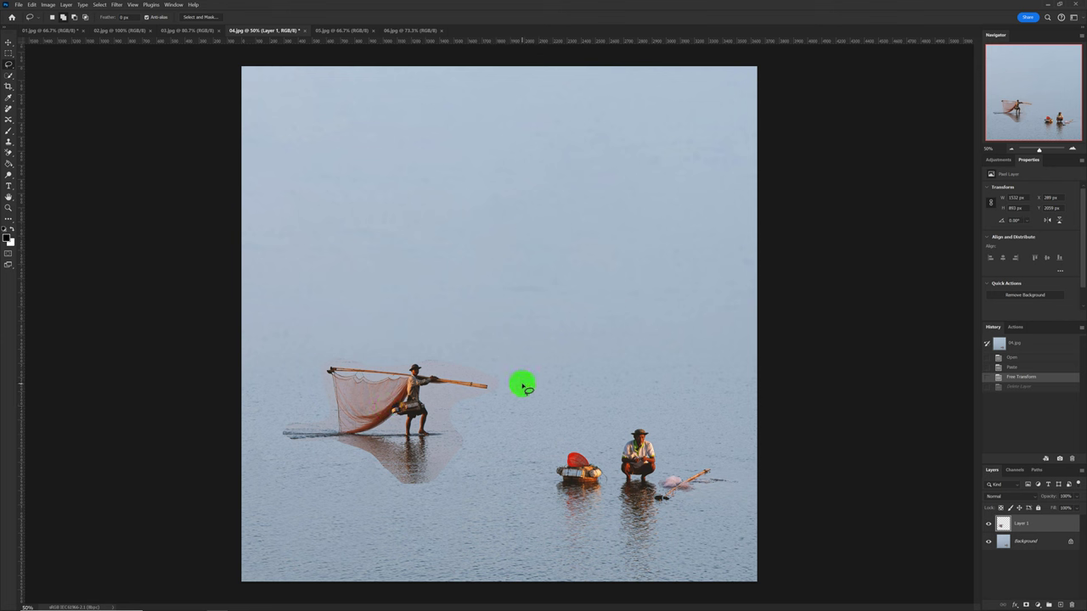
Step: Unlock the Background, select both layers, and Auto-Blend them as Stack Images, accepting the warning
{"action": "left_click", "coordinate": [1071, 545]}
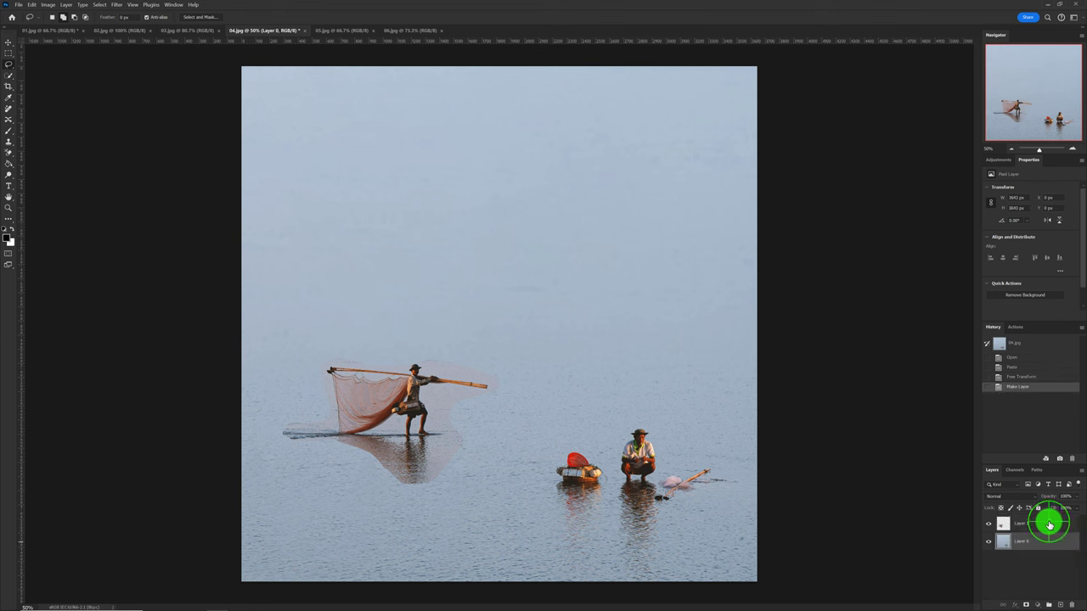
{"action": "left_click", "coordinate": [1049, 525], "text": "shift"}
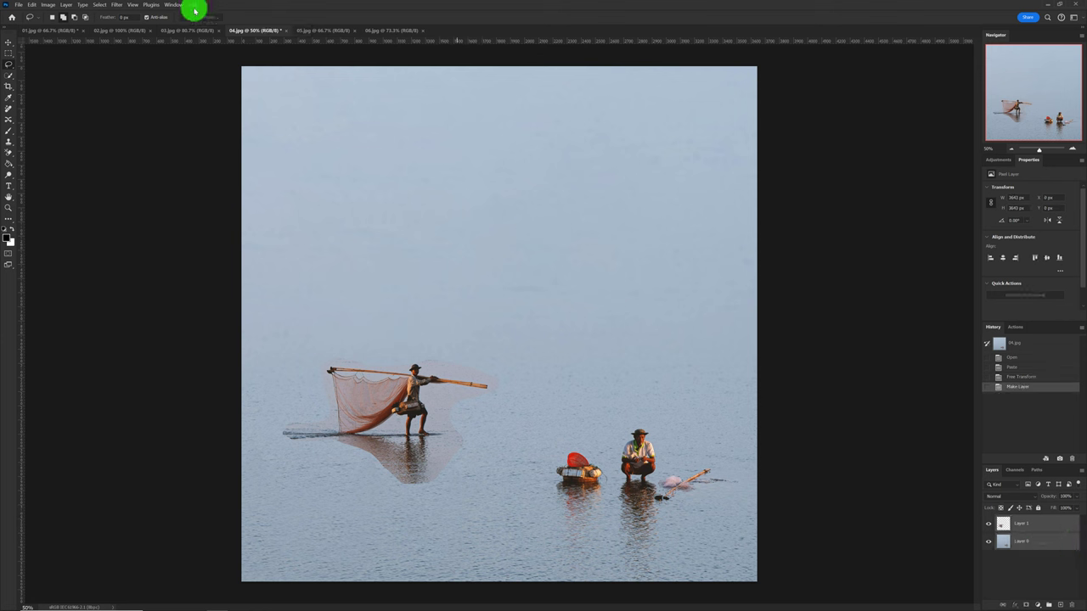
{"action": "left_click", "coordinate": [31, 5]}
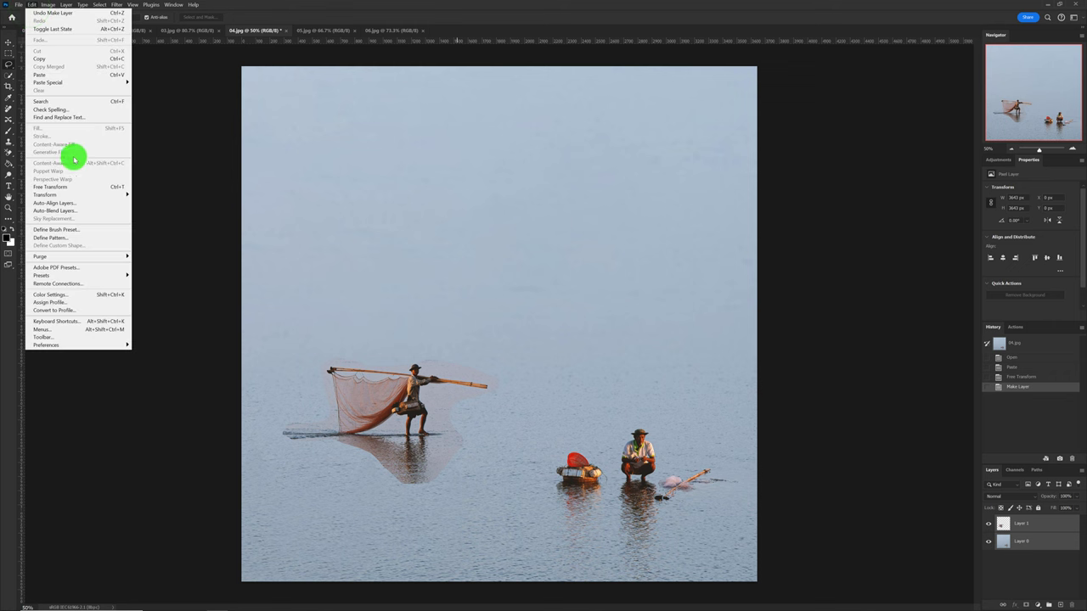
{"action": "left_click", "coordinate": [75, 212]}
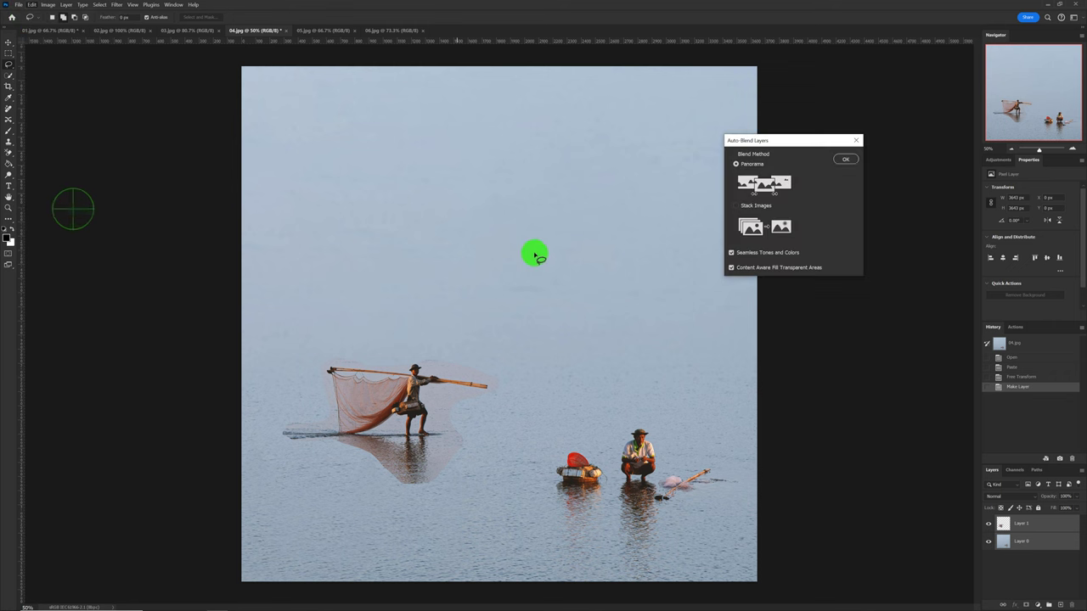
{"action": "left_click", "coordinate": [738, 211]}
{"action": "left_click", "coordinate": [844, 159]}
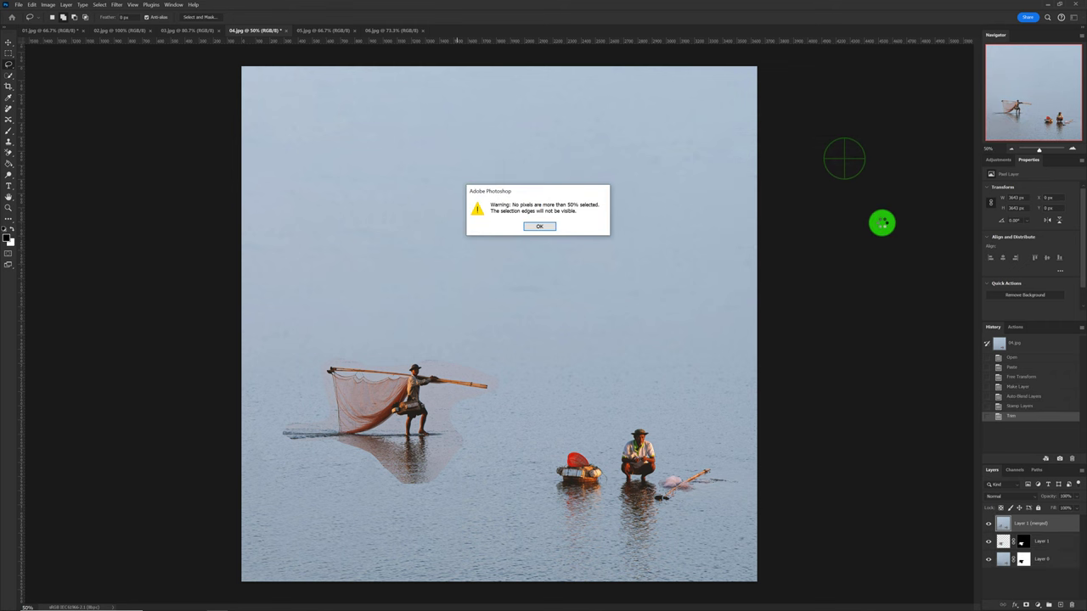
{"action": "left_click", "coordinate": [540, 227]}
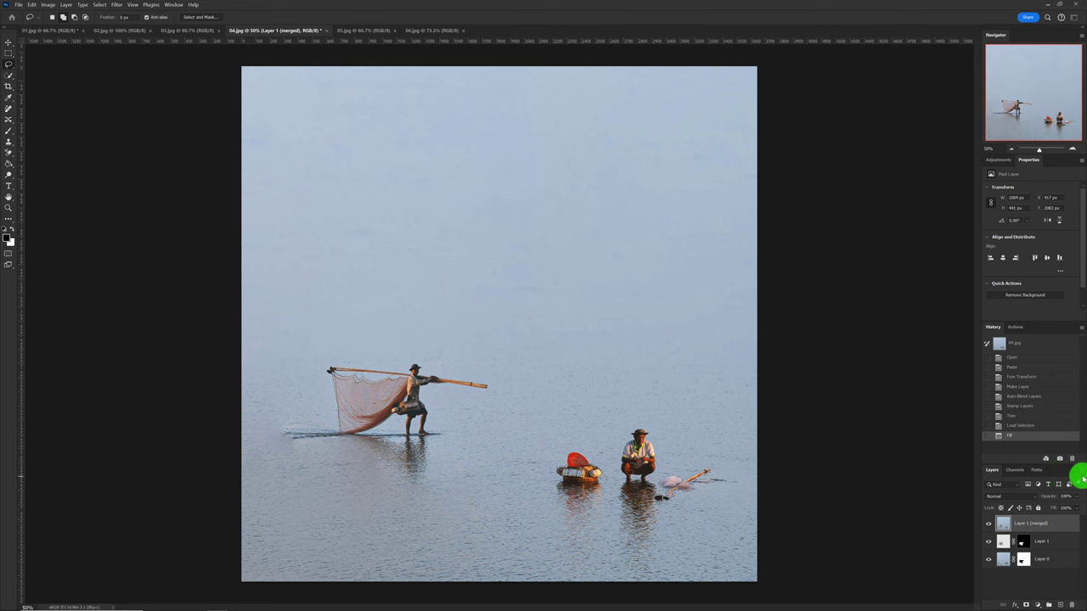
Step: Flatten the 04.jpg fisherman composite to one Background and compare it with the original snapshot
{"action": "left_click", "coordinate": [1082, 472]}
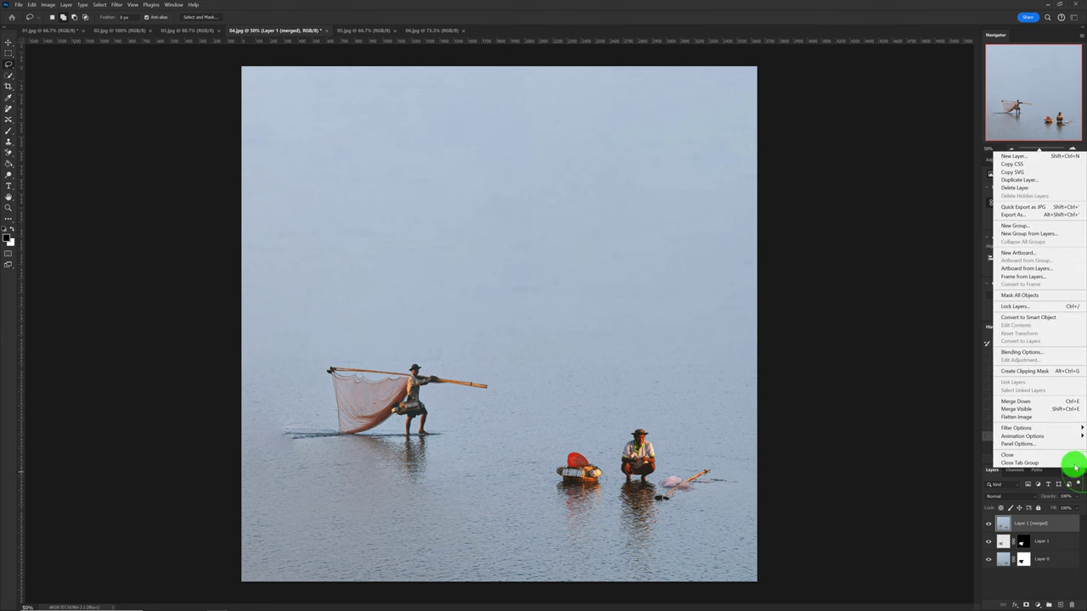
{"action": "left_click", "coordinate": [1062, 417]}
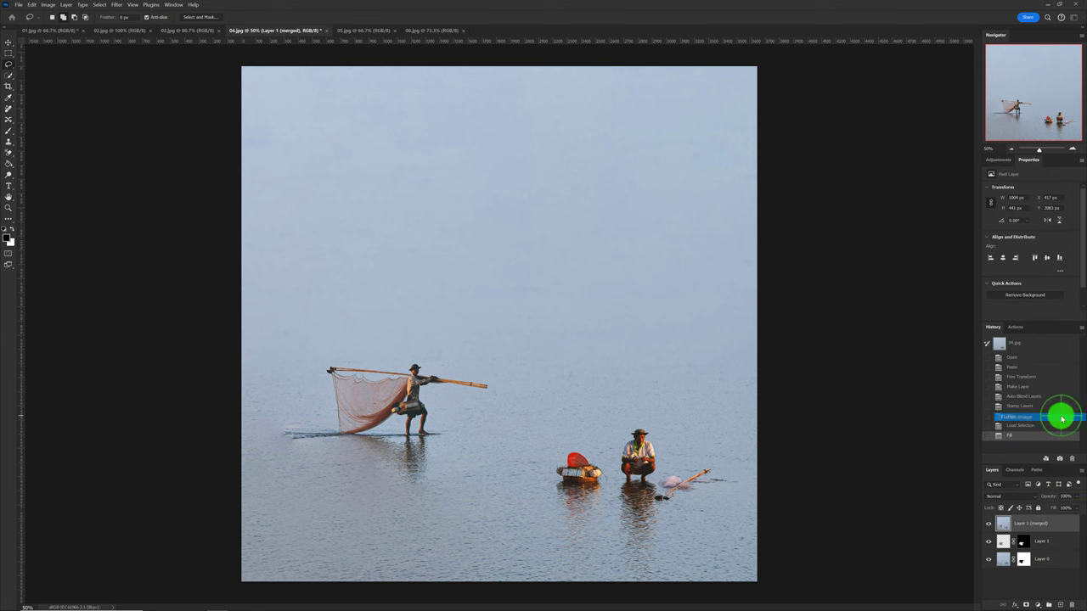
{"action": "left_click", "coordinate": [1017, 345]}
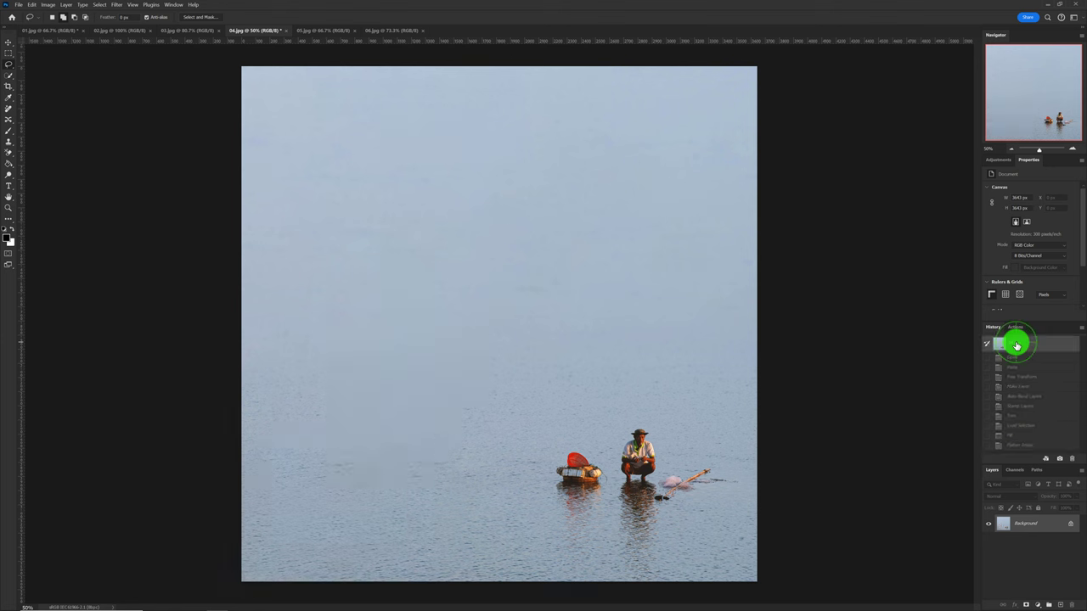
{"action": "left_click", "coordinate": [1031, 445]}
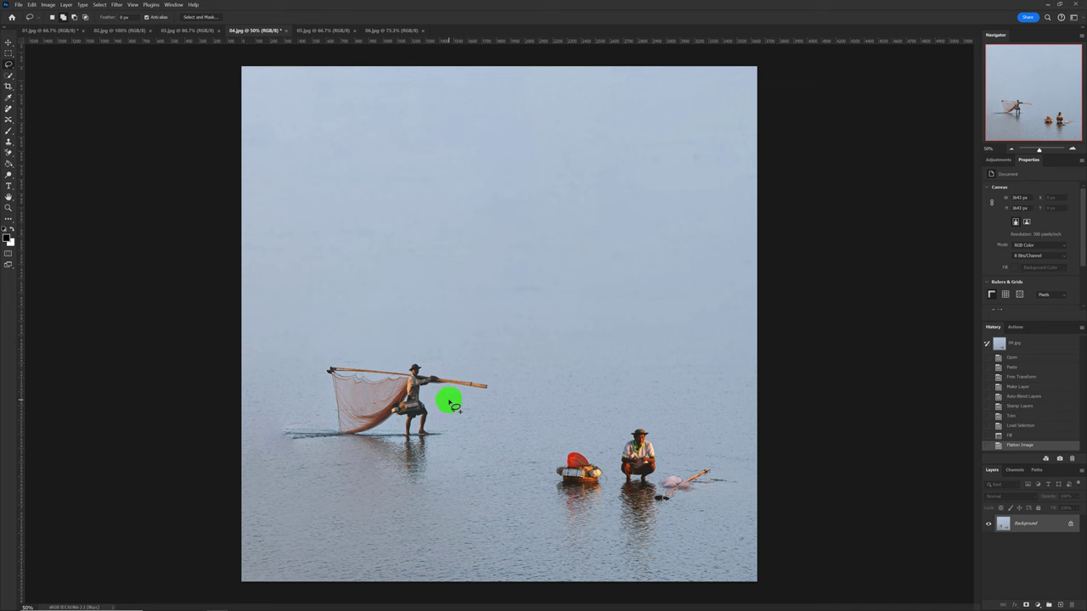
Step: Glance at 03.jpg and 04.jpg, then bring up the 05.jpg river boats photo
{"action": "left_click", "coordinate": [199, 32]}
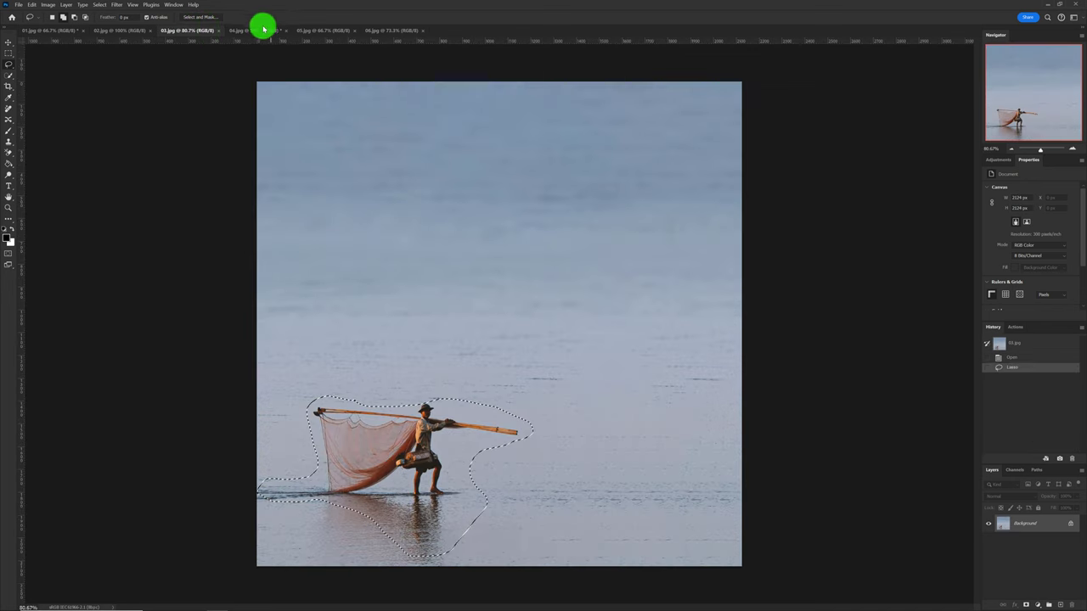
{"action": "left_click", "coordinate": [257, 36]}
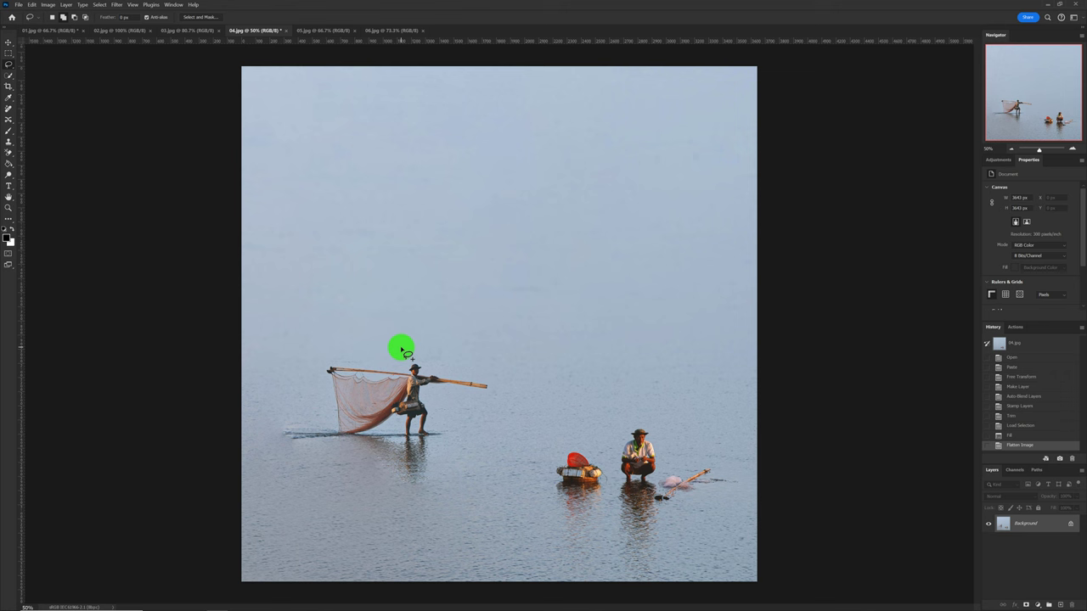
{"action": "left_click", "coordinate": [323, 31]}
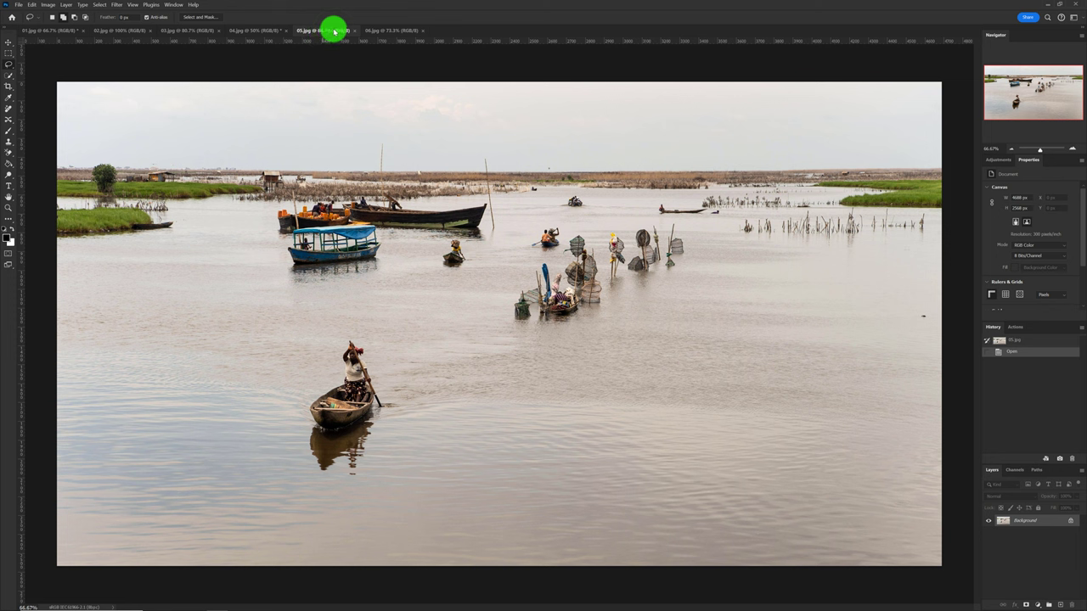
Step: Lasso the paddling boy's canoe and its surrounding water in 06.jpg, then go back to 05.jpg
{"action": "left_click", "coordinate": [388, 31]}
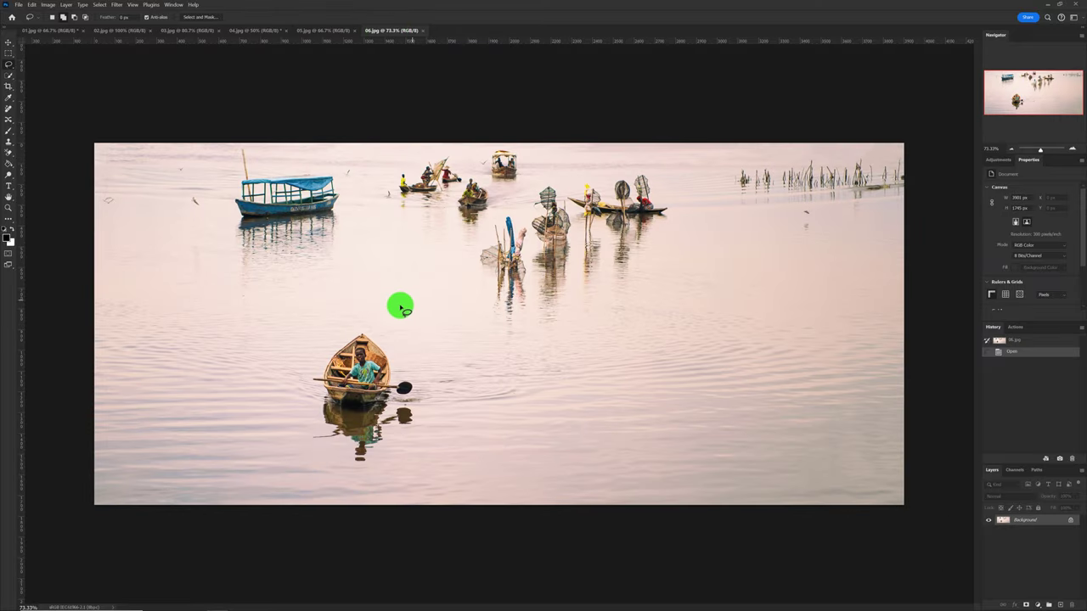
{"action": "left_click", "coordinate": [325, 31]}
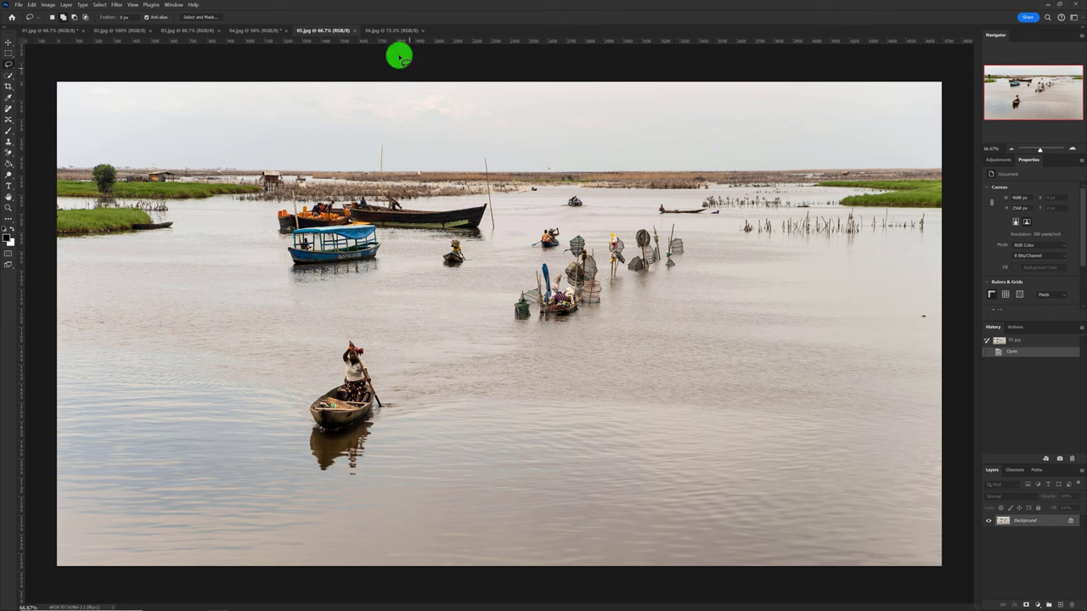
{"action": "left_click", "coordinate": [391, 30]}
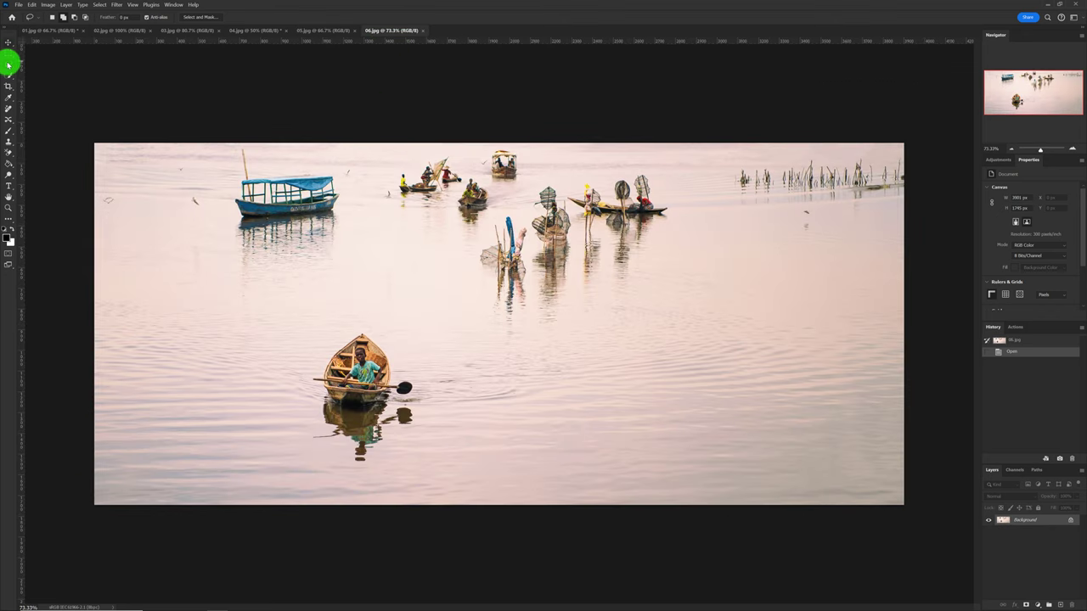
{"action": "mouse_move", "coordinate": [389, 328]}
{"action": "left_mouse_down"}
{"action": "mouse_move", "coordinate": [513, 367]}
{"action": "mouse_move", "coordinate": [372, 472]}
{"action": "mouse_move", "coordinate": [256, 332]}
{"action": "mouse_move", "coordinate": [364, 306]}
{"action": "mouse_move", "coordinate": [451, 346]}
{"action": "mouse_move", "coordinate": [590, 375]}
{"action": "mouse_move", "coordinate": [509, 393]}
{"action": "left_mouse_up"}
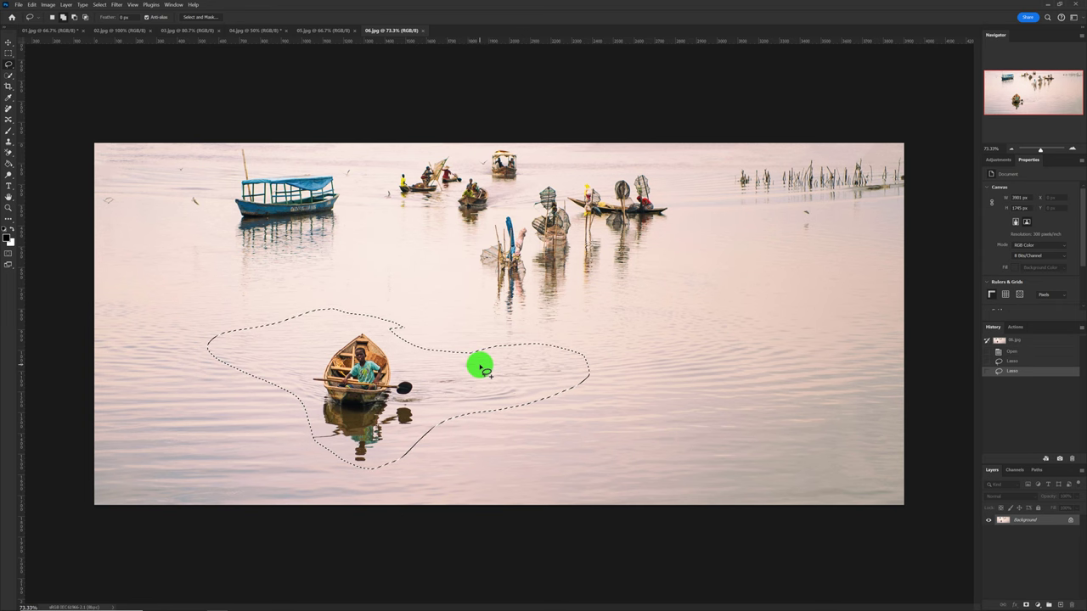
{"action": "left_click", "coordinate": [321, 28]}
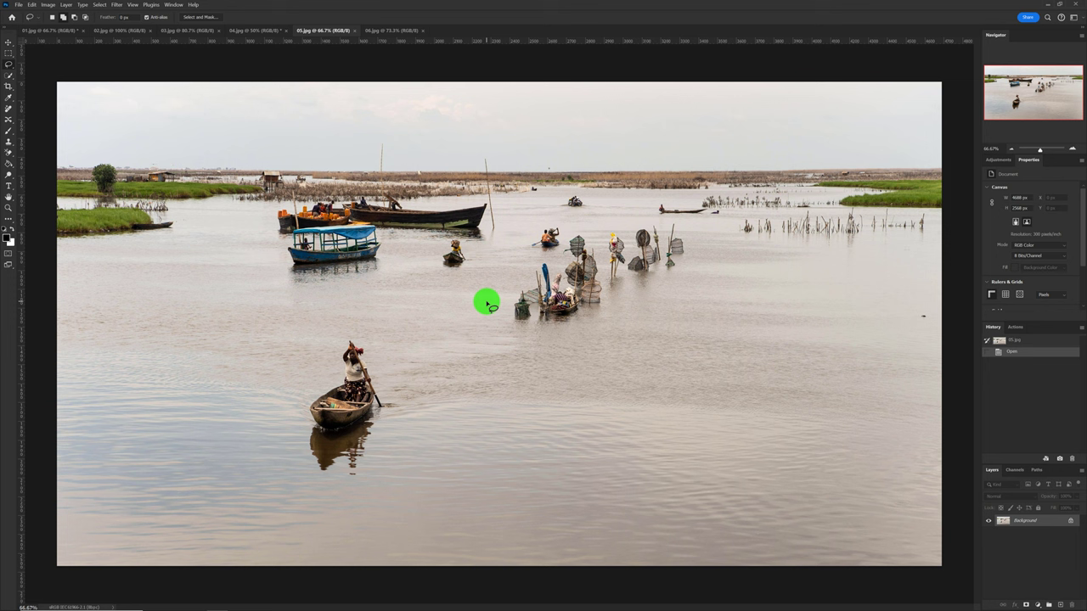
Step: Paste the canoe as Layer 1, scale it down, and position it right of the lone paddler
{"action": "key", "text": "ctrl+v"}
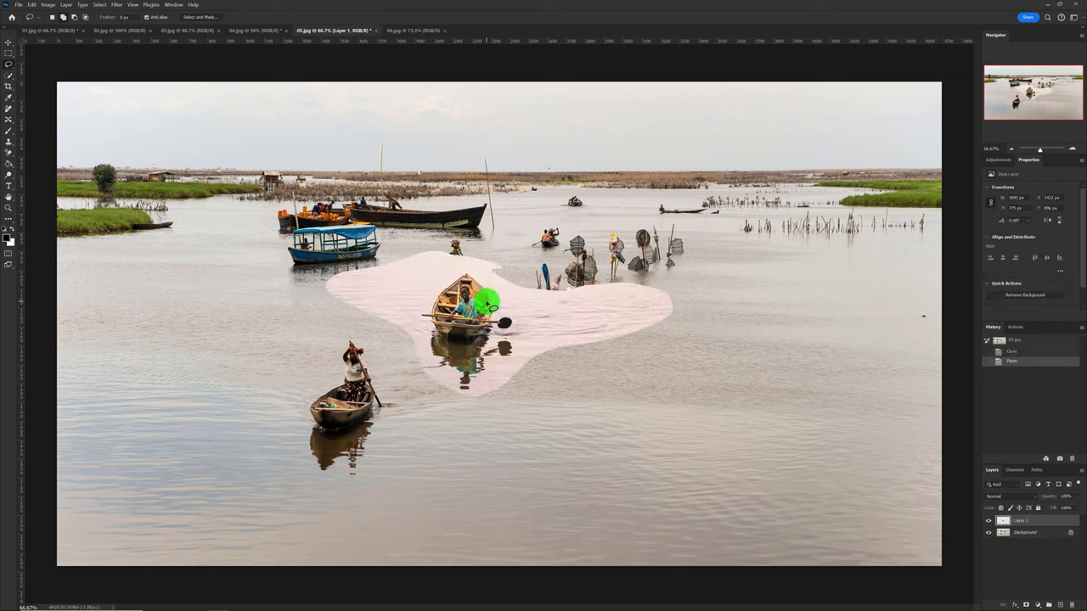
{"action": "key", "text": "ctrl+t"}
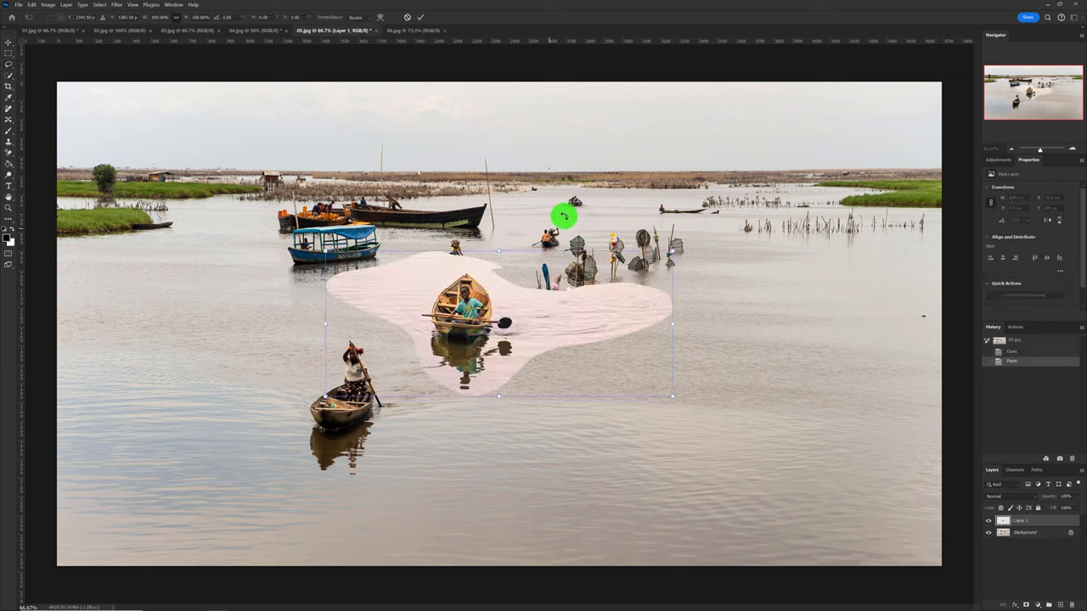
{"action": "mouse_move", "coordinate": [672, 253]}
{"action": "left_mouse_down"}
{"action": "mouse_move", "coordinate": [593, 283]}
{"action": "mouse_move", "coordinate": [606, 277]}
{"action": "left_mouse_up"}
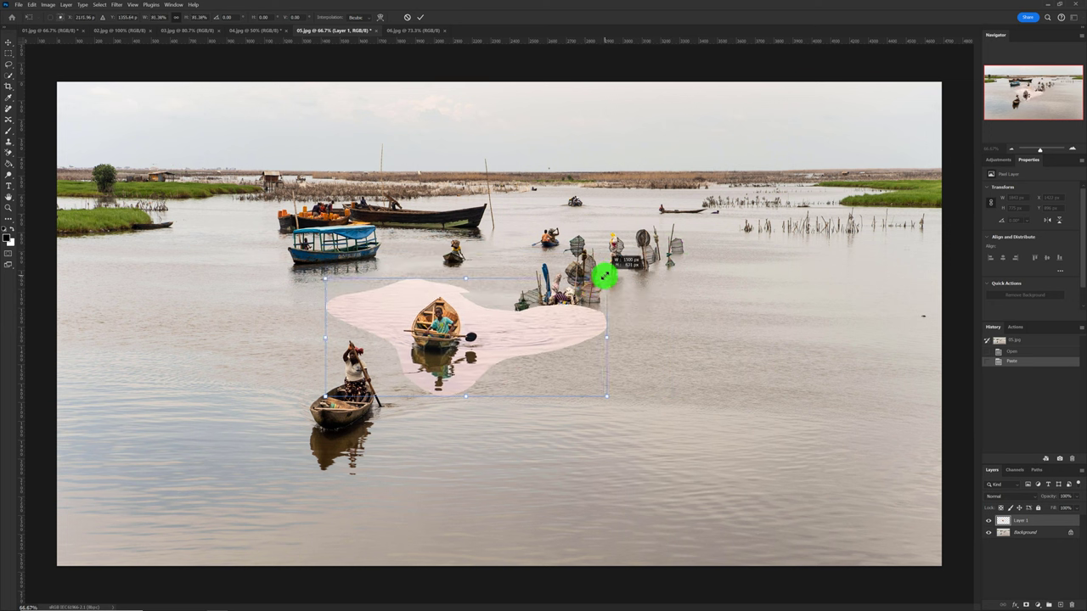
{"action": "left_click_drag", "start_coordinate": [544, 376], "coordinate": [661, 398]}
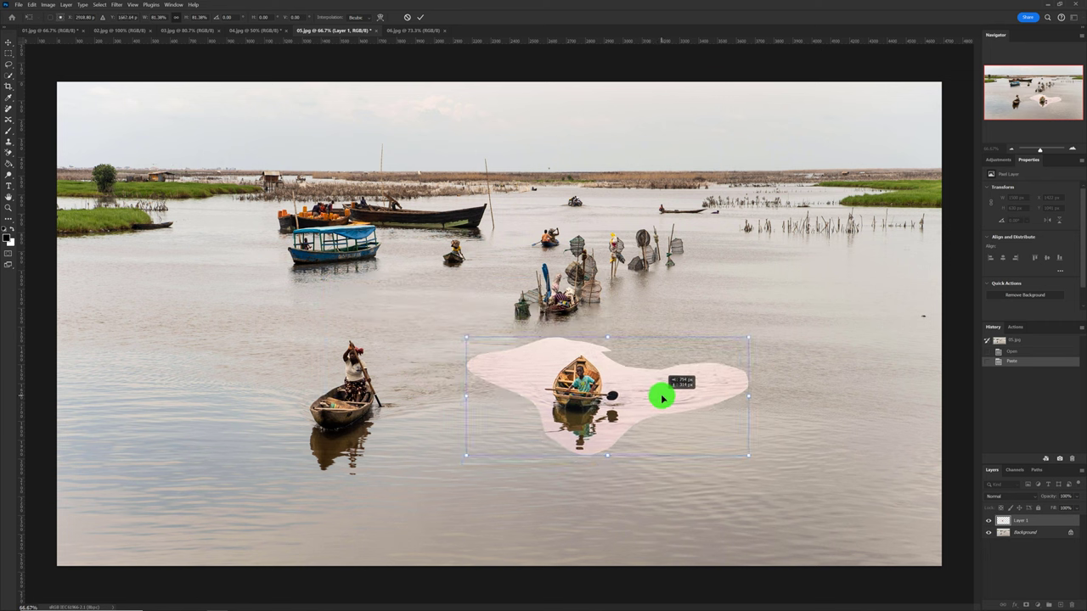
{"action": "left_click_drag", "start_coordinate": [660, 398], "coordinate": [666, 401]}
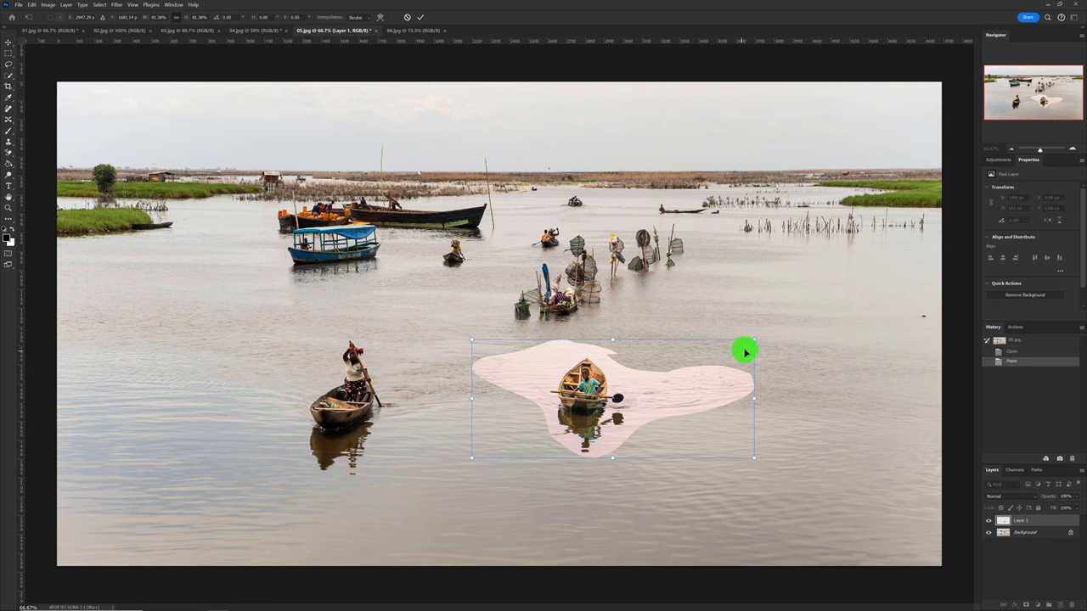
{"action": "left_click_drag", "start_coordinate": [755, 340], "coordinate": [763, 336]}
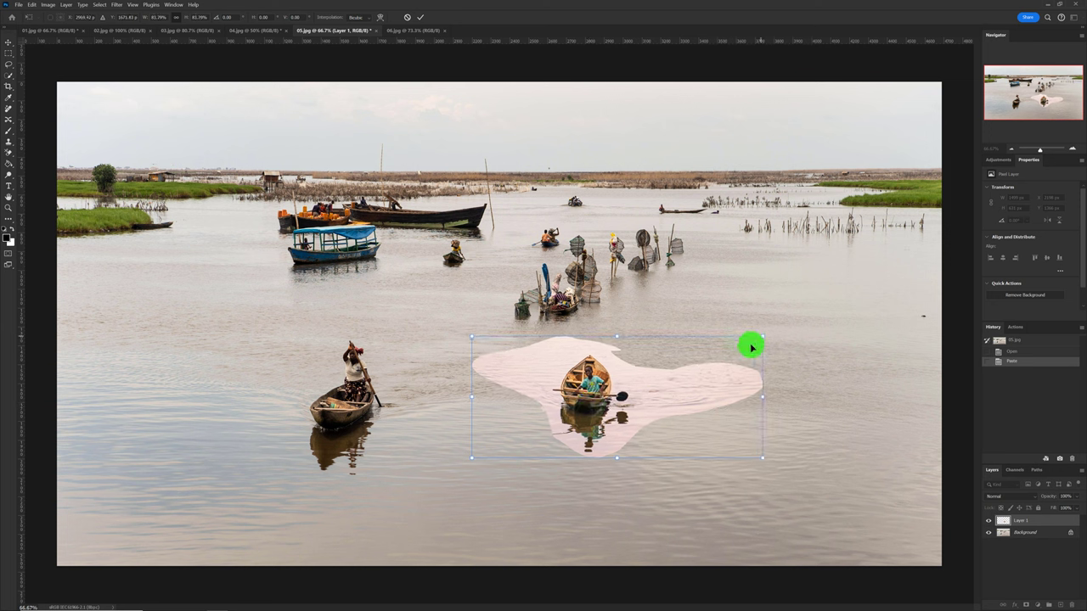
{"action": "key", "text": "Return"}
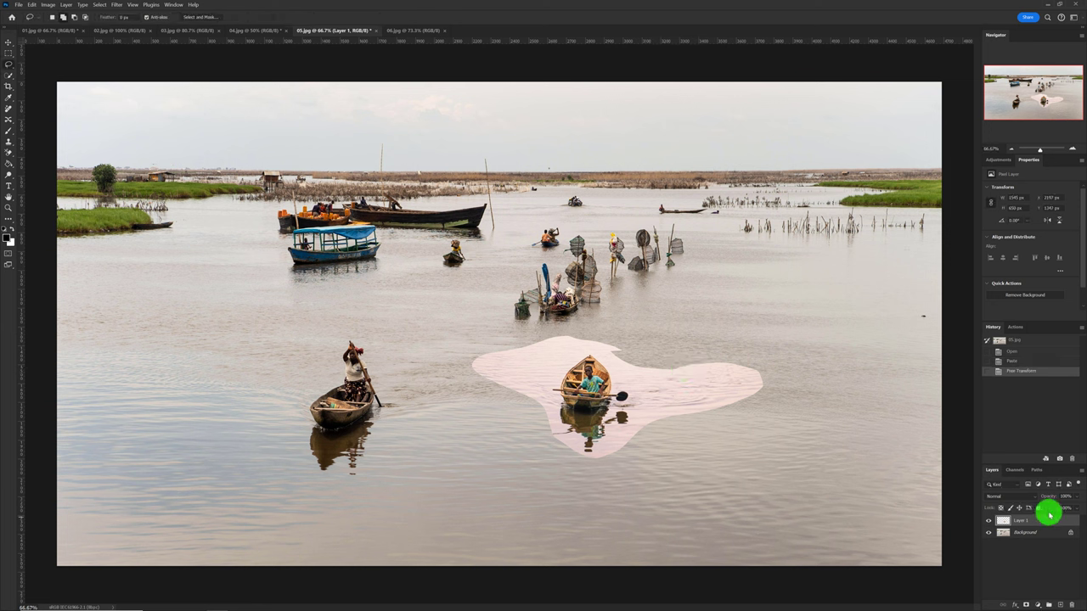
Step: Unlock the Background, select it with Layer 1, and Auto-Blend them with Seamless Tones and Colors
{"action": "left_click", "coordinate": [1071, 533]}
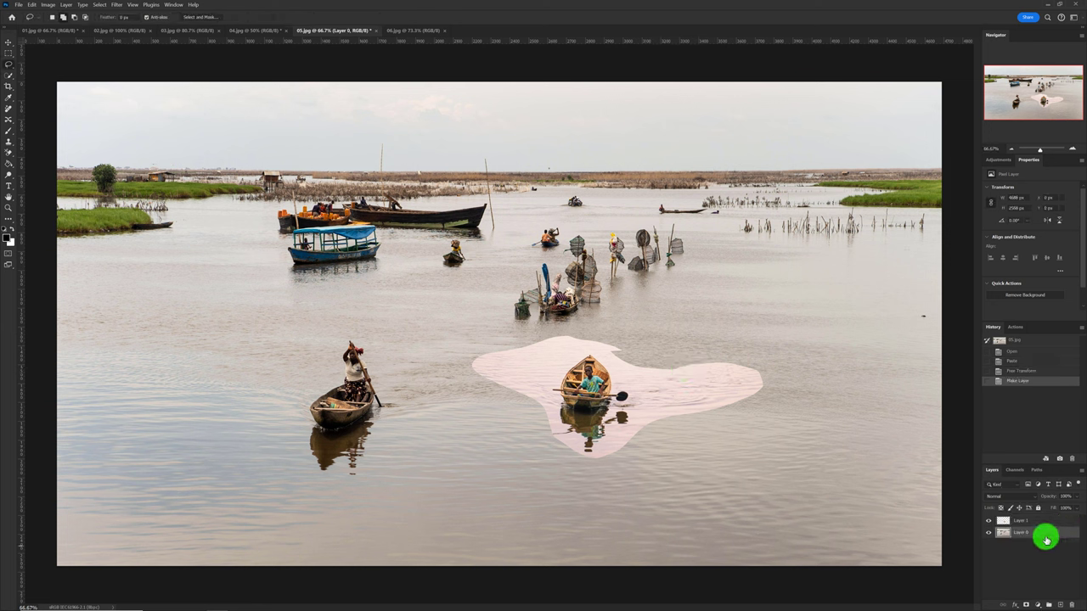
{"action": "left_click", "coordinate": [1038, 519], "text": "shift"}
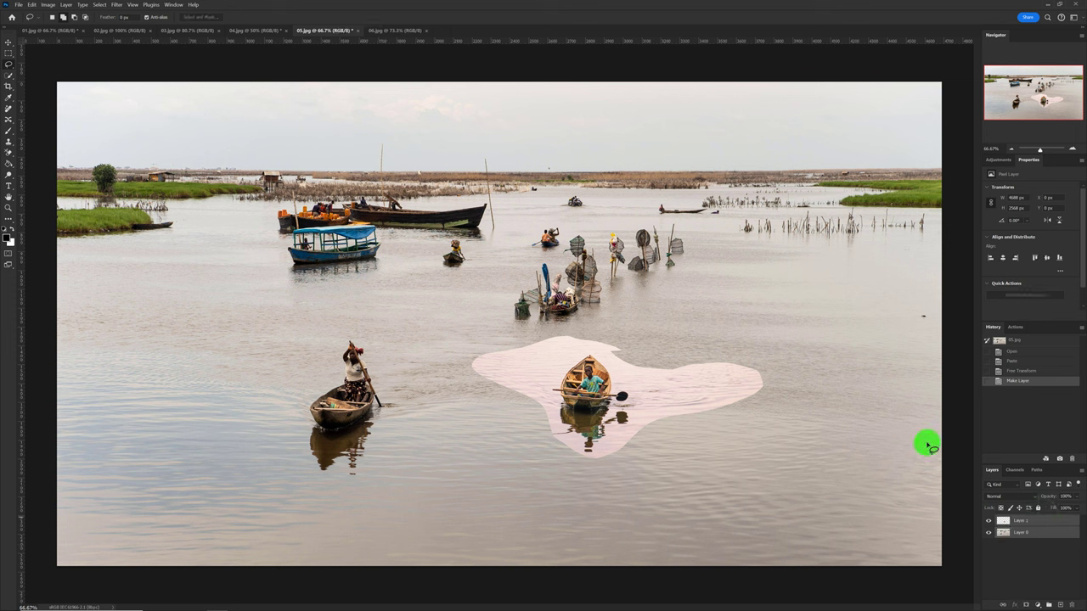
{"action": "left_click", "coordinate": [35, 7]}
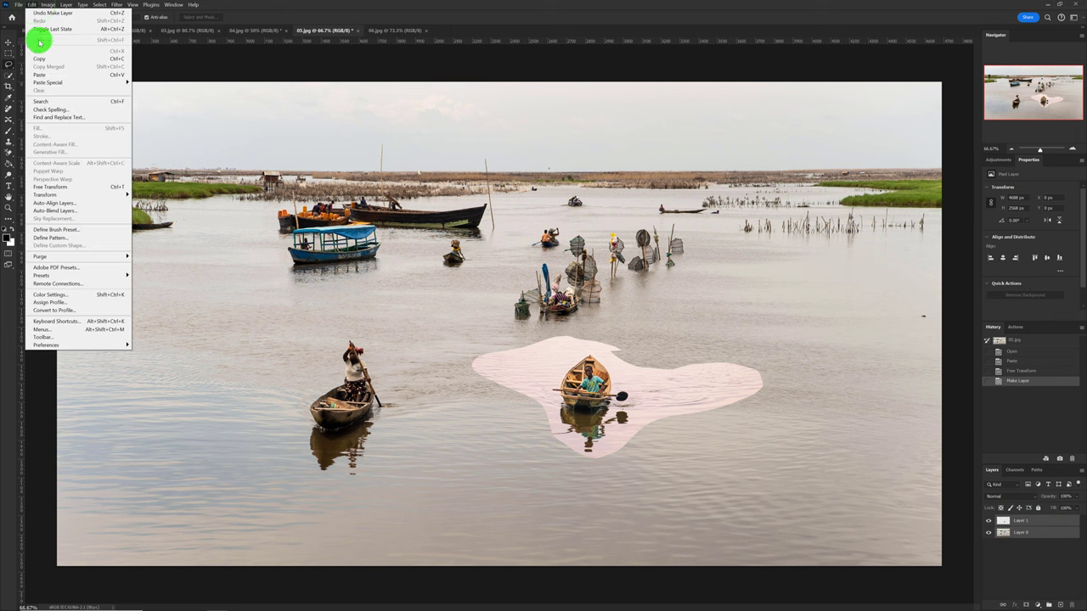
{"action": "left_click", "coordinate": [55, 211]}
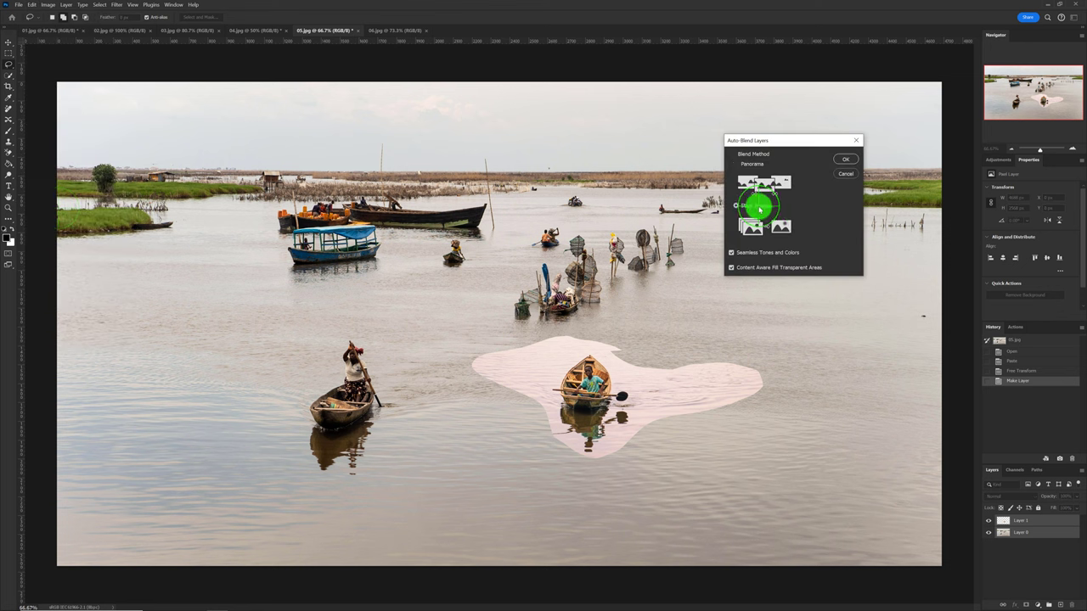
{"action": "left_click", "coordinate": [844, 159]}
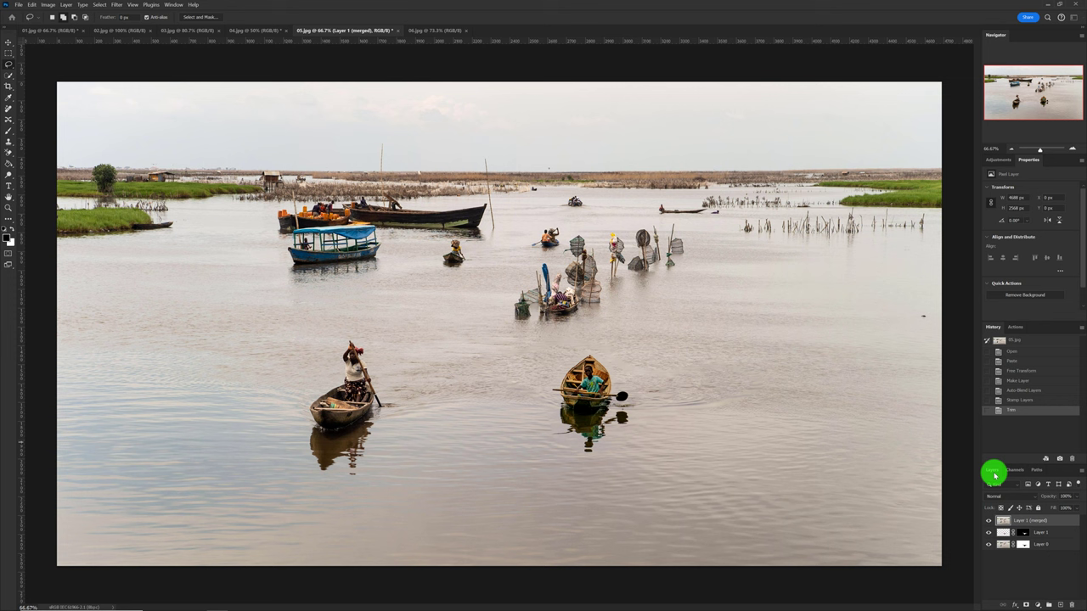
Step: Choose Flatten Image from the Layers panel menu for the blended 05.jpg river scene
{"action": "left_click", "coordinate": [1080, 471]}
{"action": "mouse_move", "coordinate": [1027, 427]}
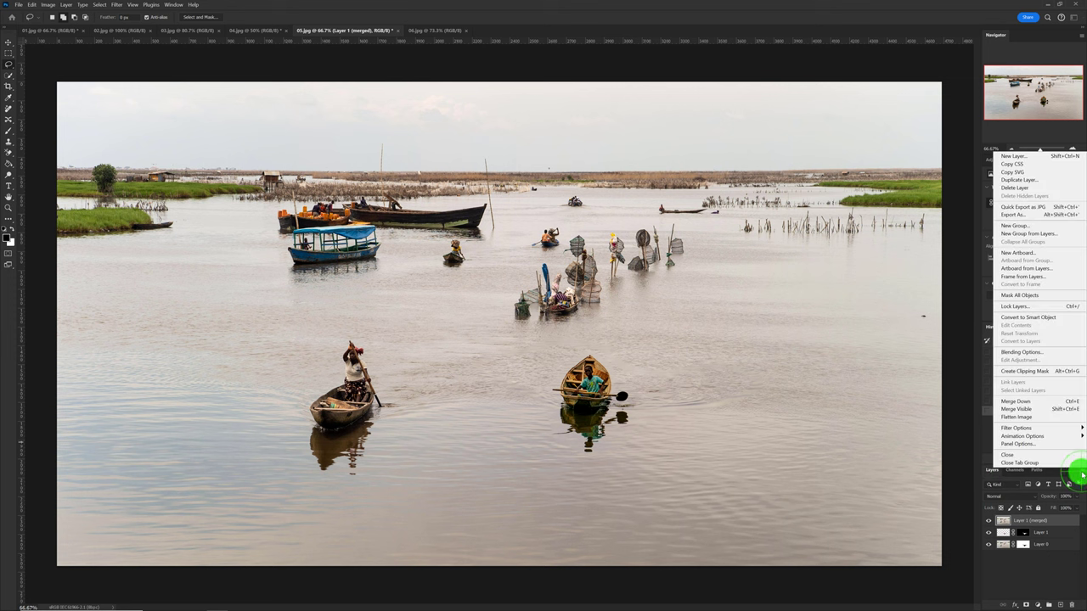
{"action": "left_click", "coordinate": [1057, 417]}
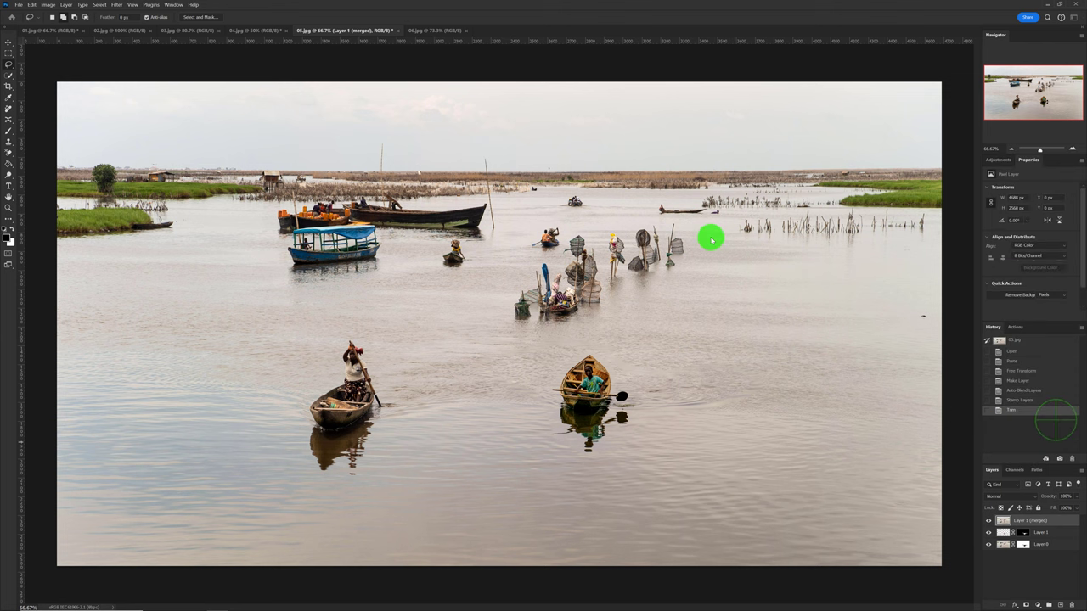